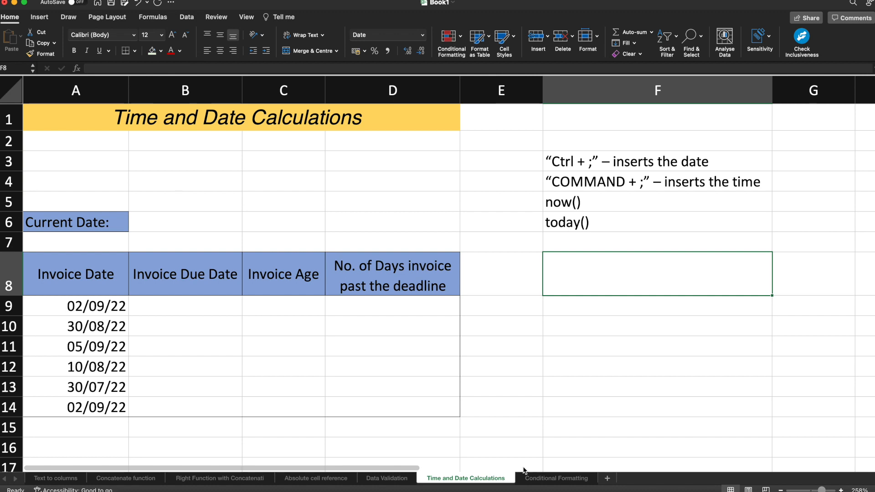
# - Enter the date 1 jan 1900 in cell B4
pyautogui.click(209, 162)
pyautogui.press('super+c')
pyautogui.click(210, 188)
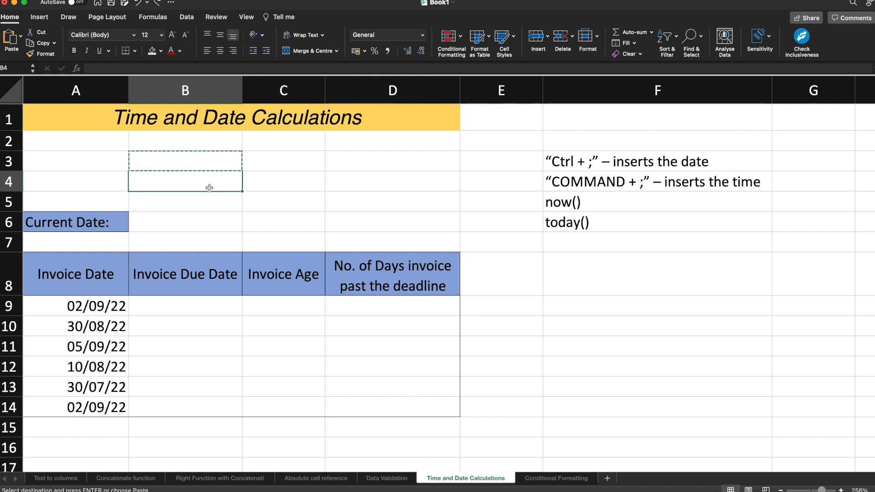
pyautogui.write('1 jan 1900')
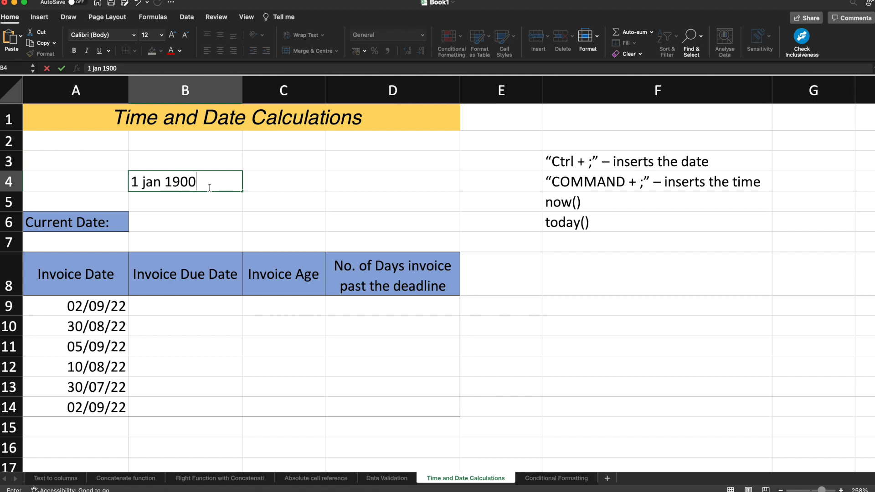
pyautogui.press('Return')
# - Copy the date in B4 and paste only its value into C4
pyautogui.click(220, 186)
pyautogui.press('super+c')
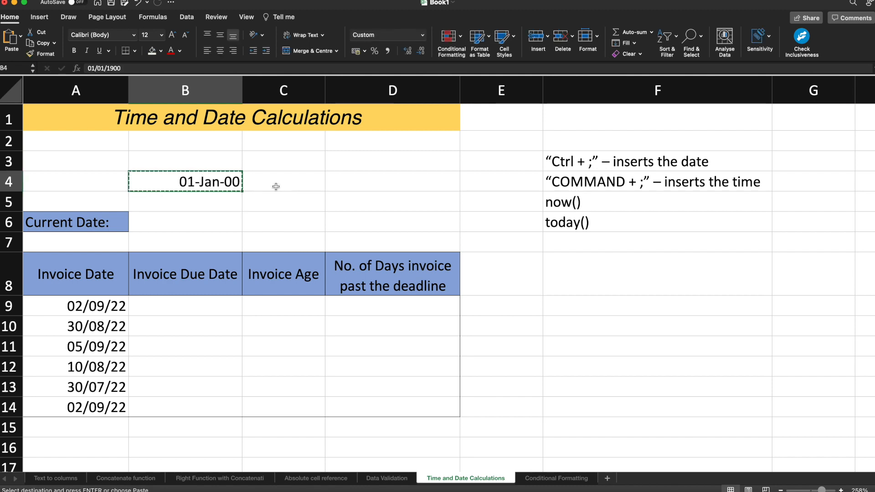
pyautogui.click(277, 186)
pyautogui.click(20, 36)
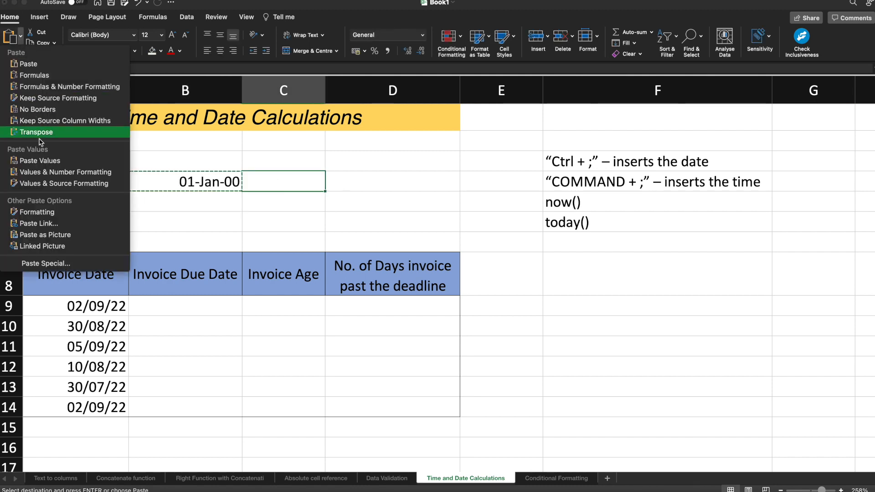
pyautogui.click(46, 160)
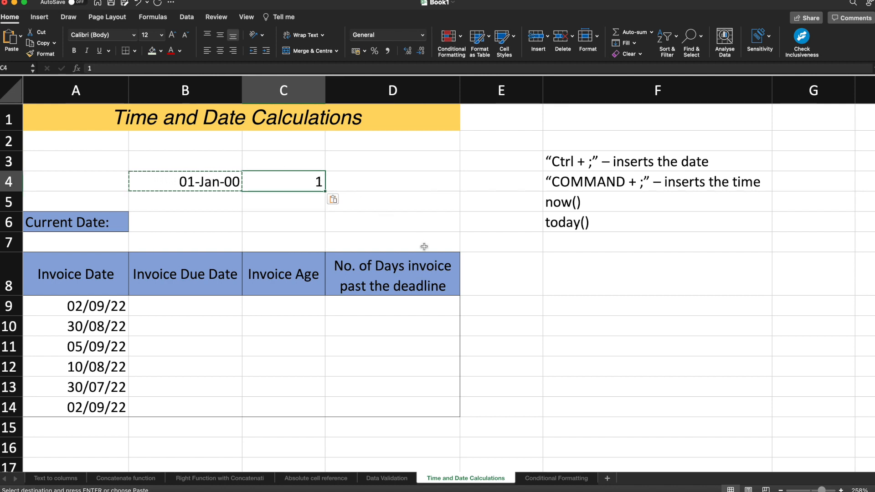
# - Enter the formula =today() in cell B17 below the invoice table
pyautogui.scroll(-5, 561, 255)
pyautogui.click(181, 217)
pyautogui.write('=t')
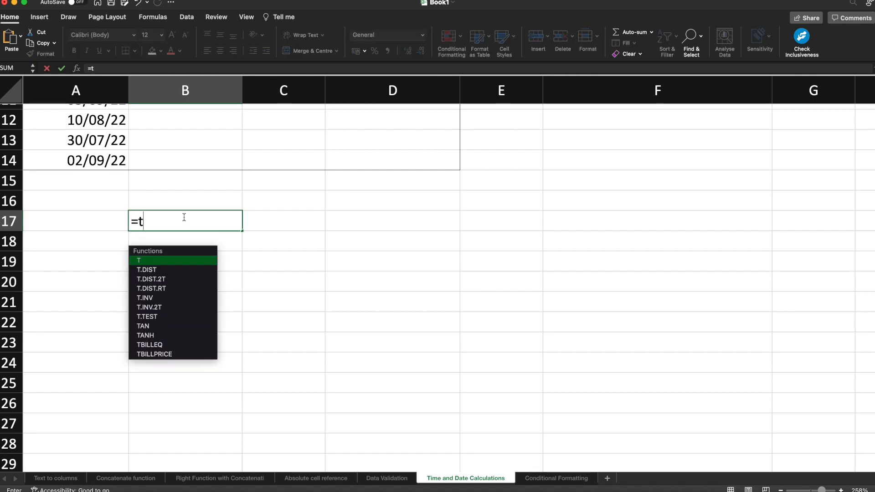
pyautogui.write('oday()')
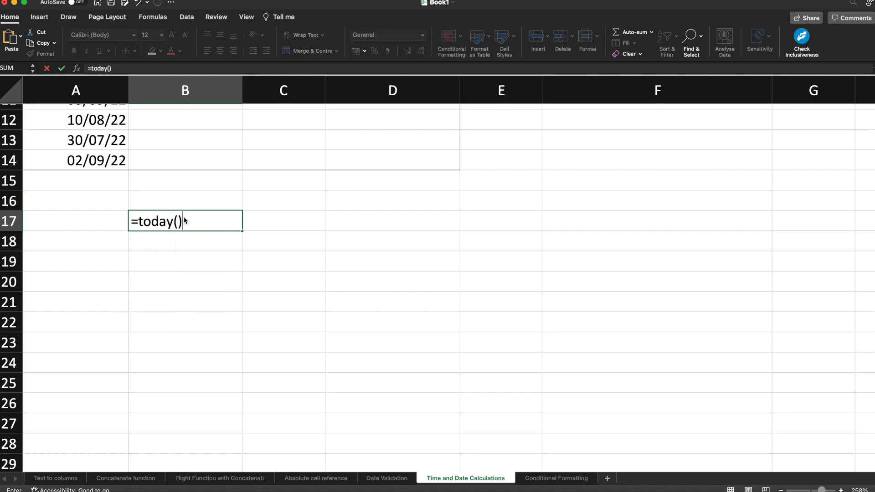
pyautogui.press('Return')
# - Copy the date in B17 and paste only its value into C17
pyautogui.click(184, 219)
pyautogui.click(256, 222)
pyautogui.click(222, 225)
pyautogui.press('cmd+c')
pyautogui.click(286, 225)
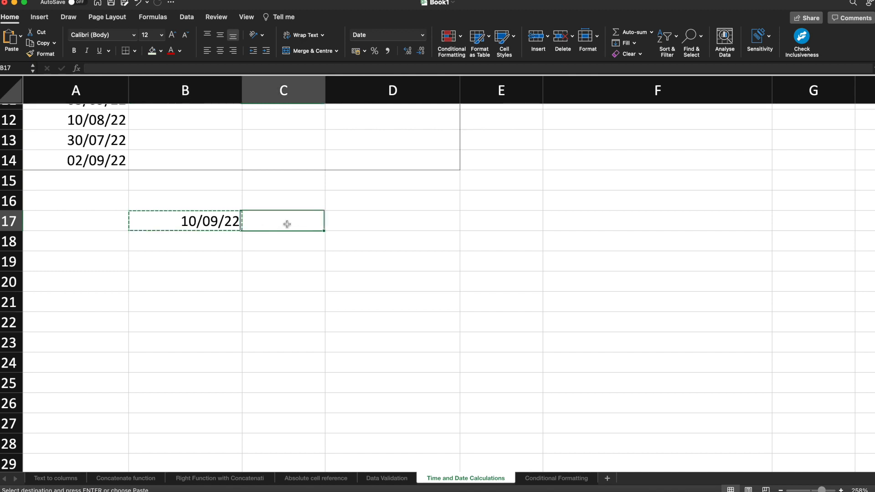
pyautogui.click(21, 35)
pyautogui.click(46, 159)
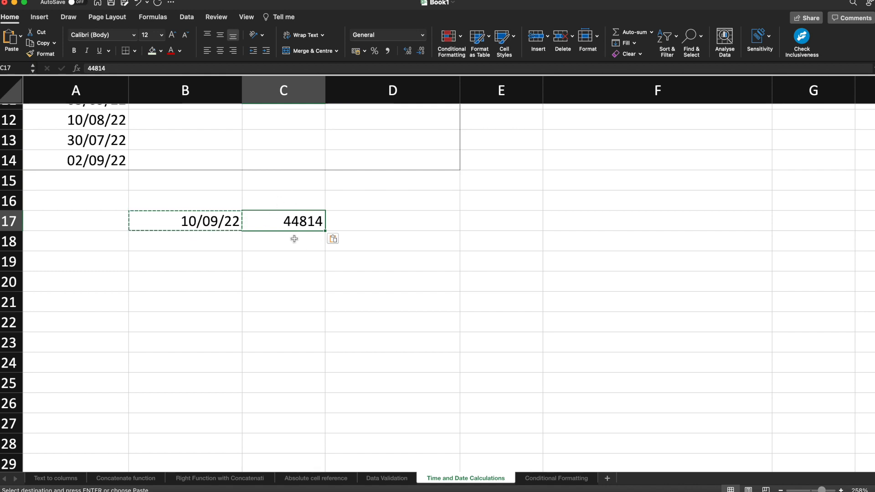
# - Compare the date and pasted value in row 4 with those in row 17
pyautogui.scroll(5, 295, 239)
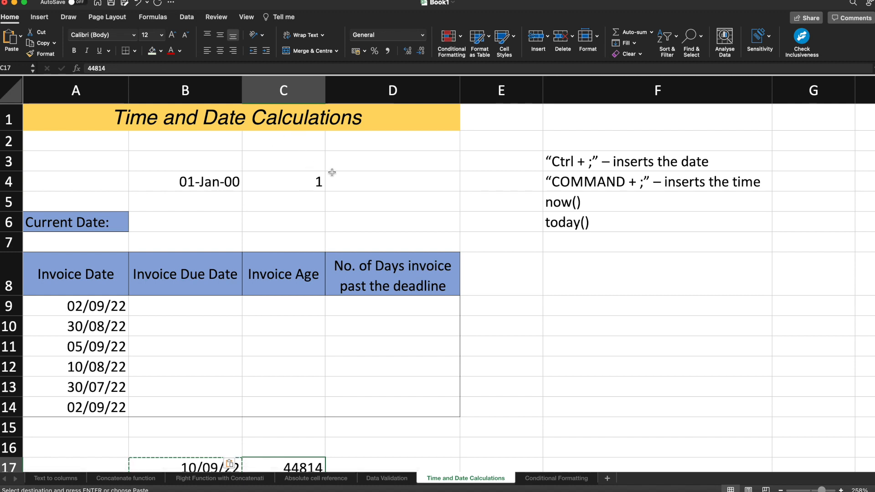
pyautogui.scroll(-4, 332, 209)
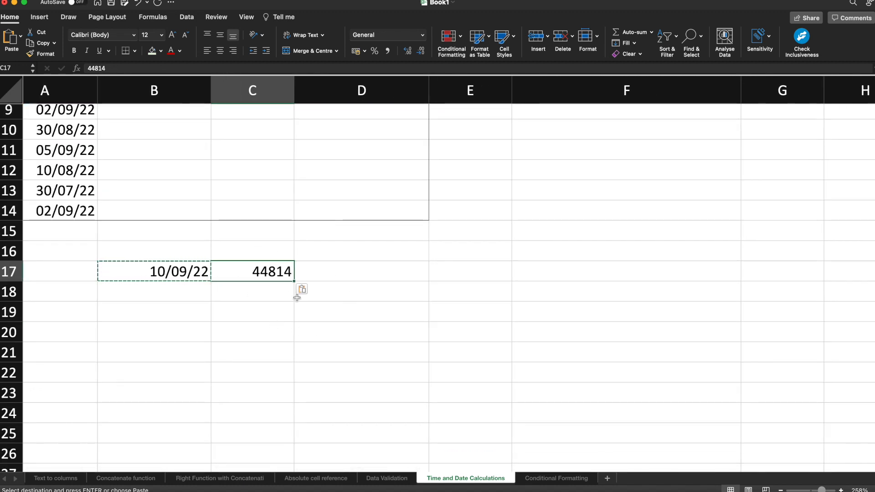
pyautogui.scroll(5, 302, 292)
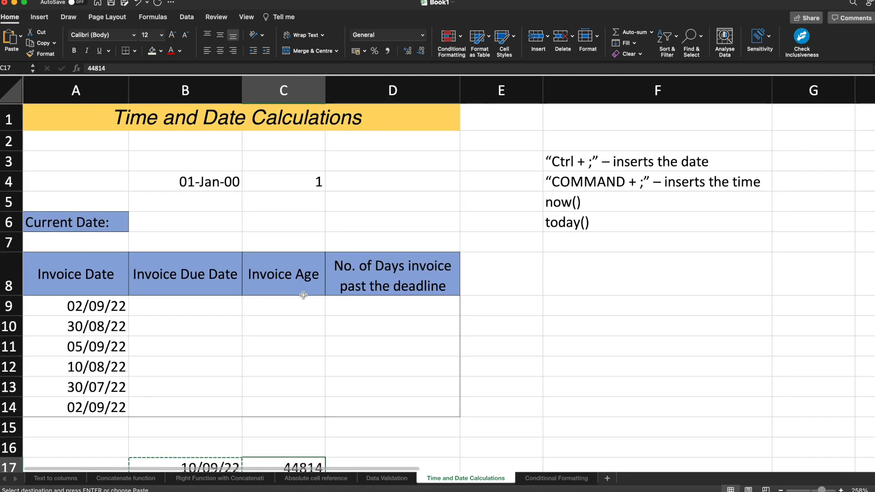
pyautogui.scroll(-4, 301, 280)
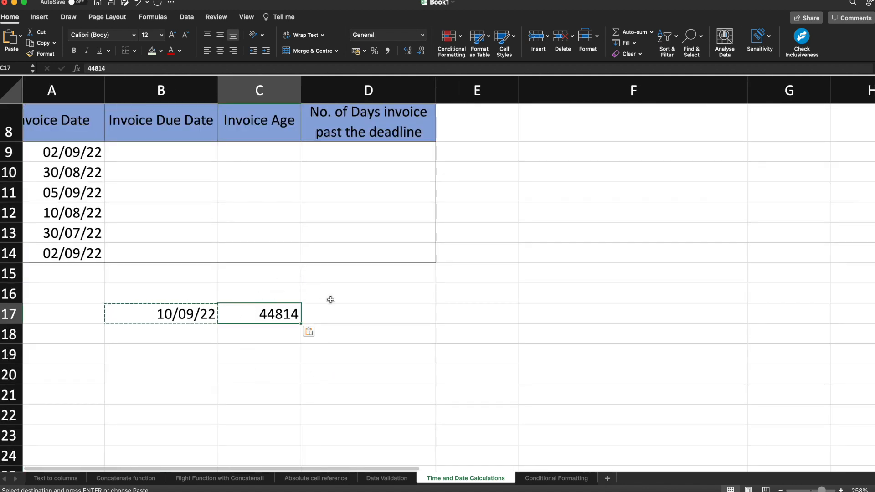
pyautogui.scroll(1, 293, 278)
pyautogui.scroll(5, 293, 279)
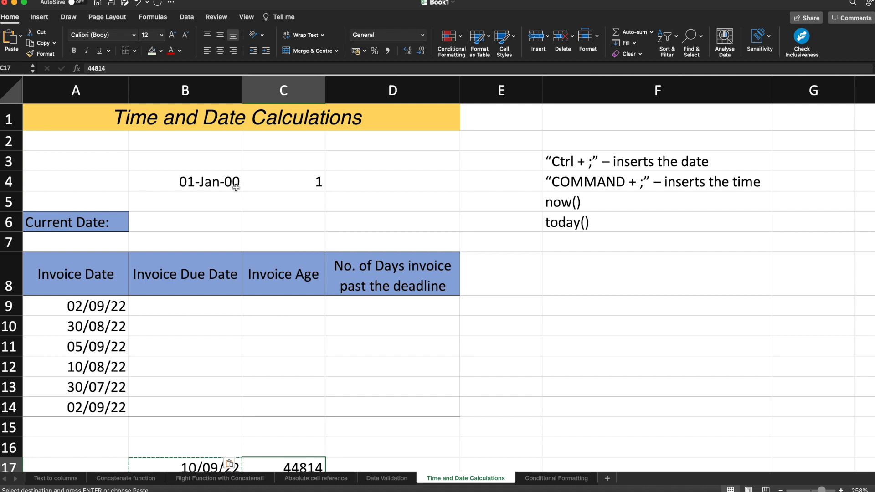
# - Clear the sample dates and pasted values from B4:C4 and B17:C17
pyautogui.scroll(-1, 235, 187)
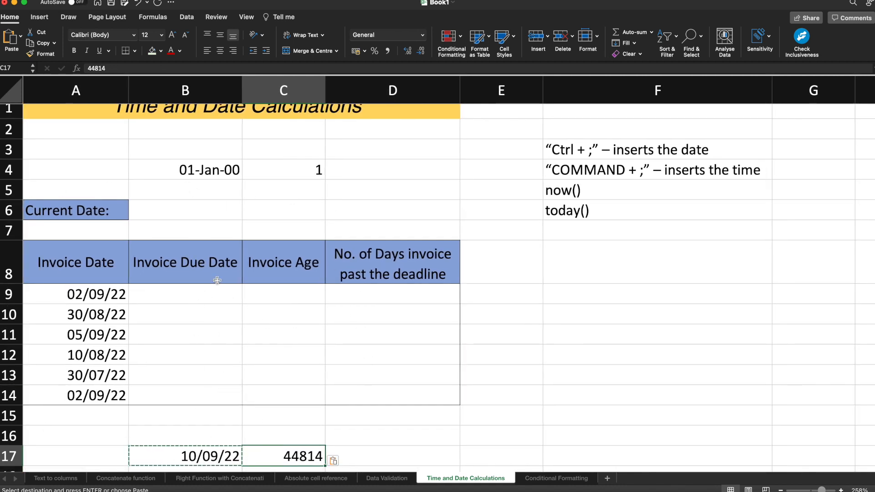
pyautogui.moveTo(194, 168); pyautogui.dragTo(268, 173)
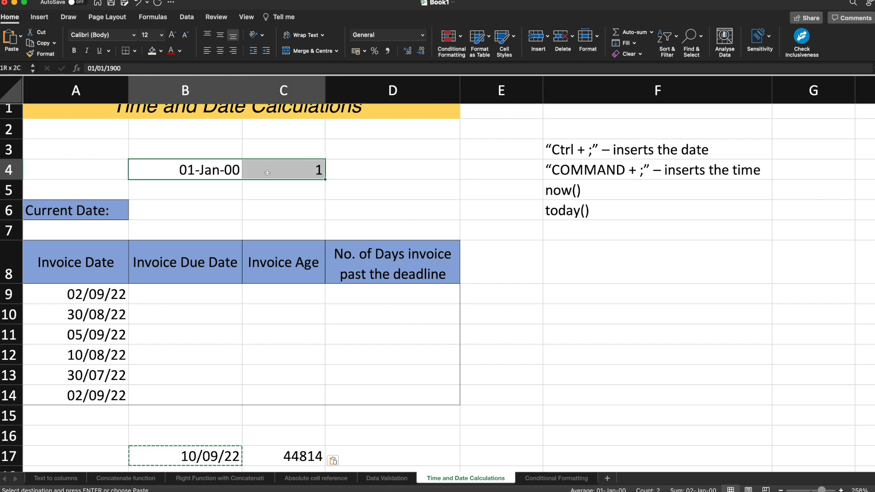
pyautogui.press('Delete')
pyautogui.scroll(-3, 273, 174)
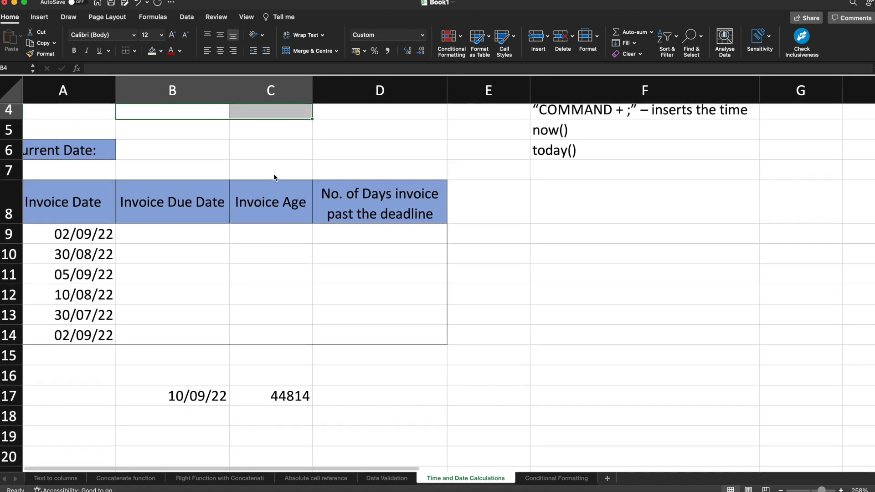
pyautogui.moveTo(160, 396); pyautogui.dragTo(275, 399)
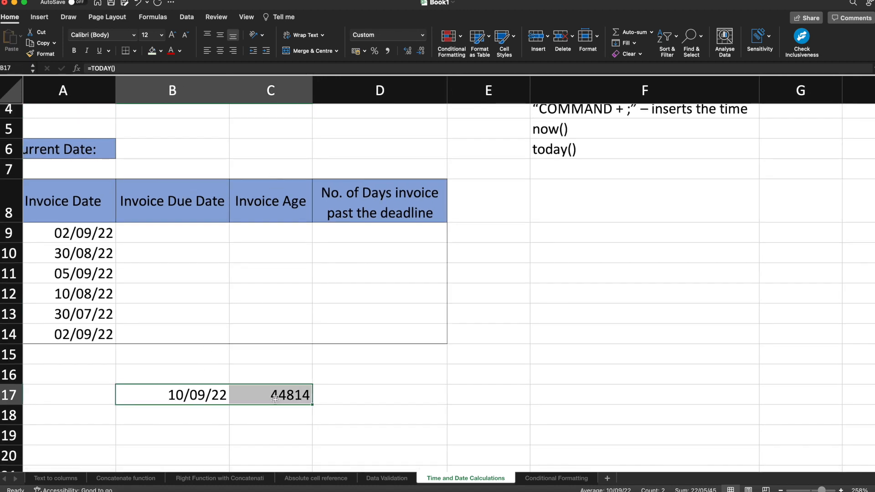
pyautogui.press('Delete')
pyautogui.scroll(3, 527, 330)
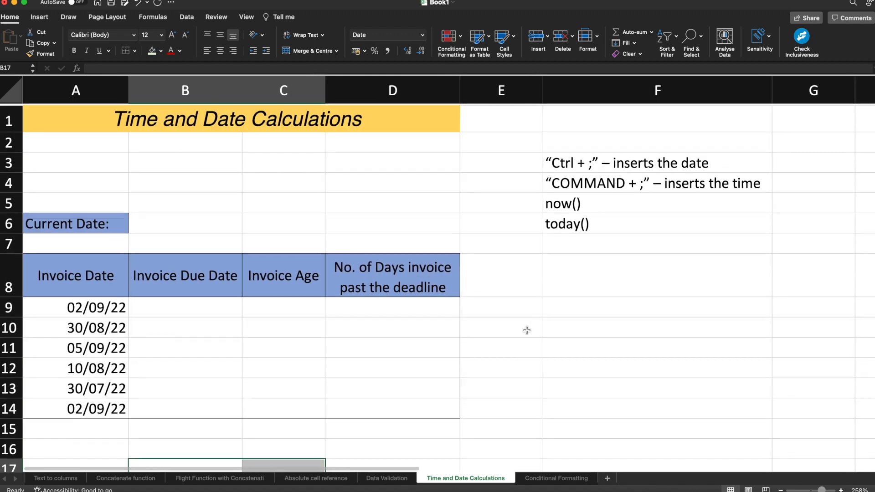
# - Insert the current date as a fixed value in G3 and the current time as a fixed value in G4
pyautogui.hscroll(1, 527, 235)
pyautogui.hscroll(3, 526, 234)
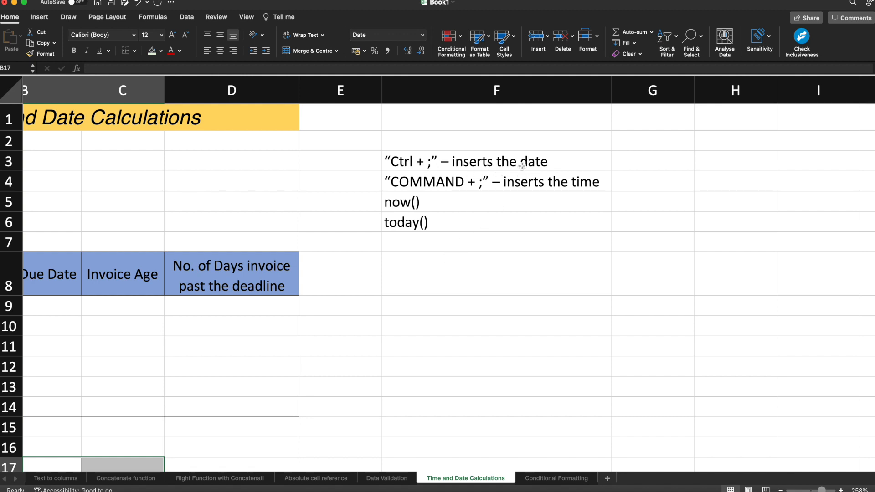
pyautogui.click(632, 144)
pyautogui.click(643, 162)
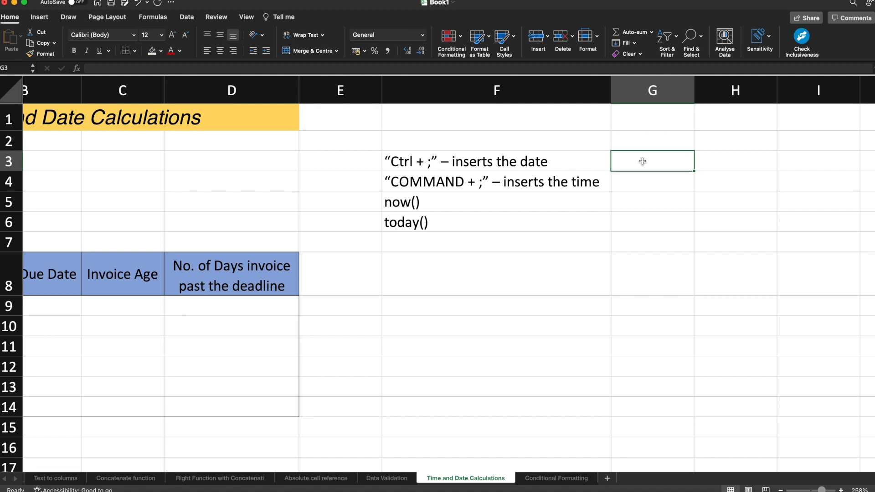
pyautogui.hotkey('ctrl', ';')
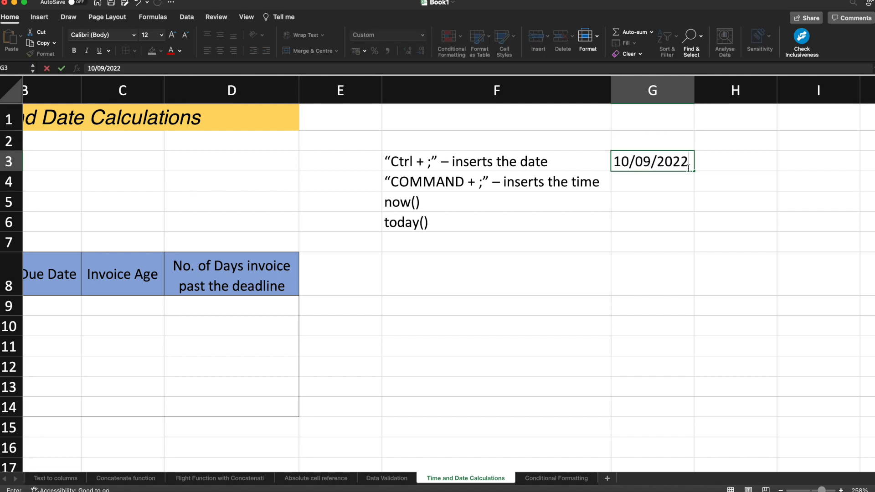
pyautogui.press('Return')
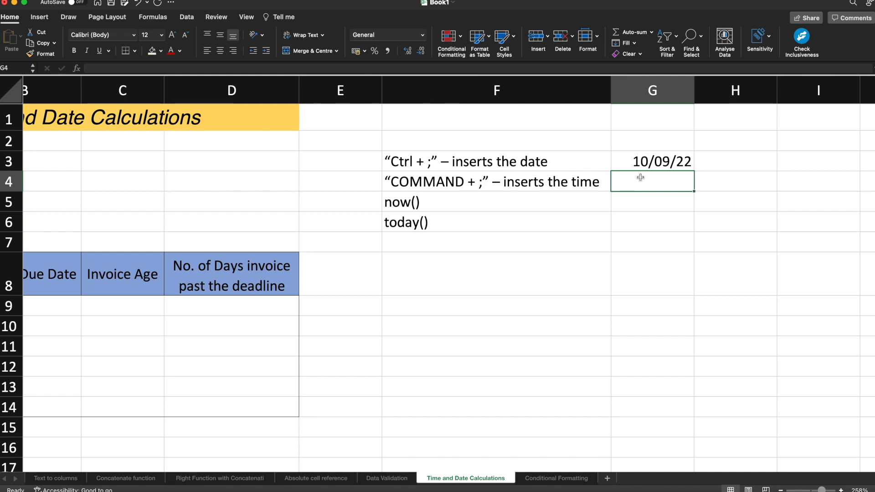
pyautogui.press('super+semicolon')
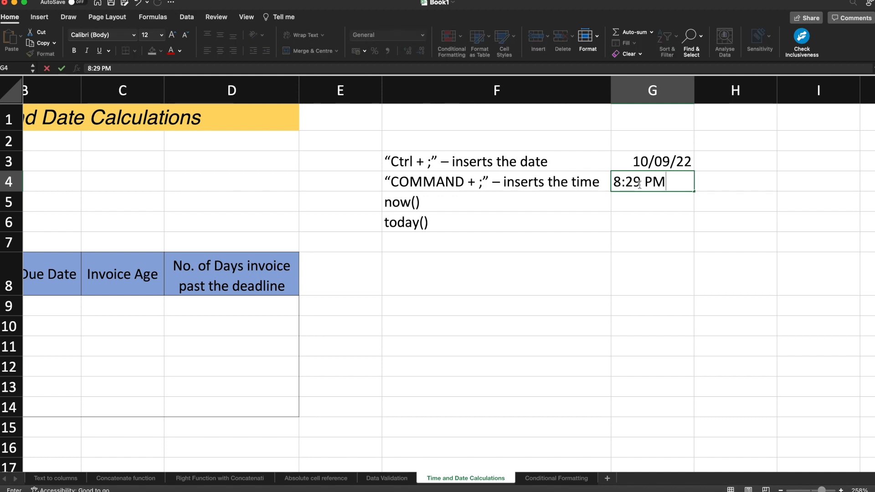
pyautogui.press('Return')
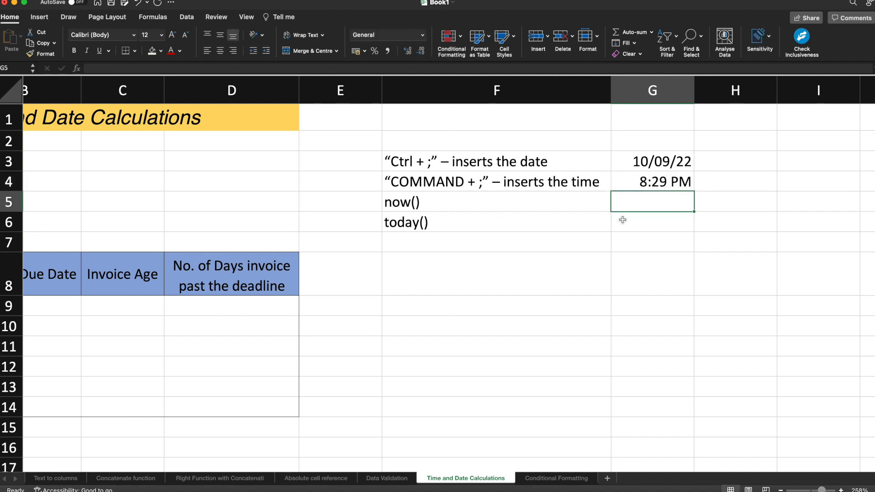
# - Enter the formula =now() in G5 and the formula =today() in G6
pyautogui.write('=now()')
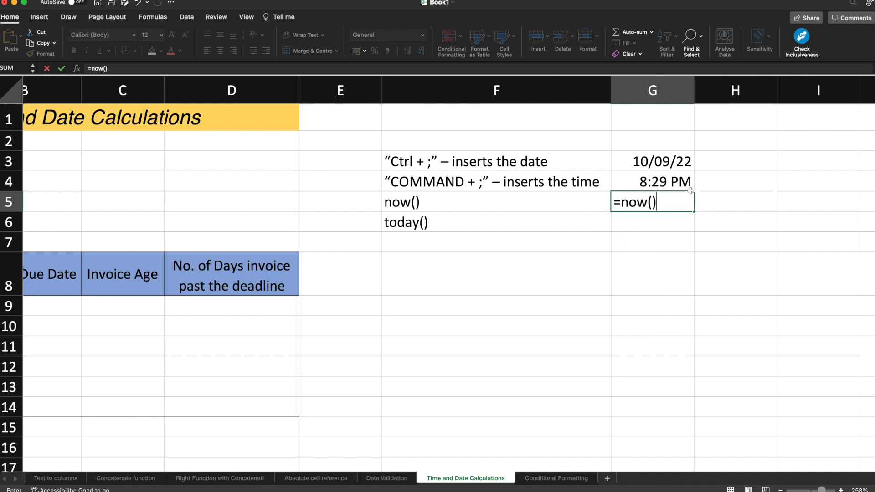
pyautogui.press('Return')
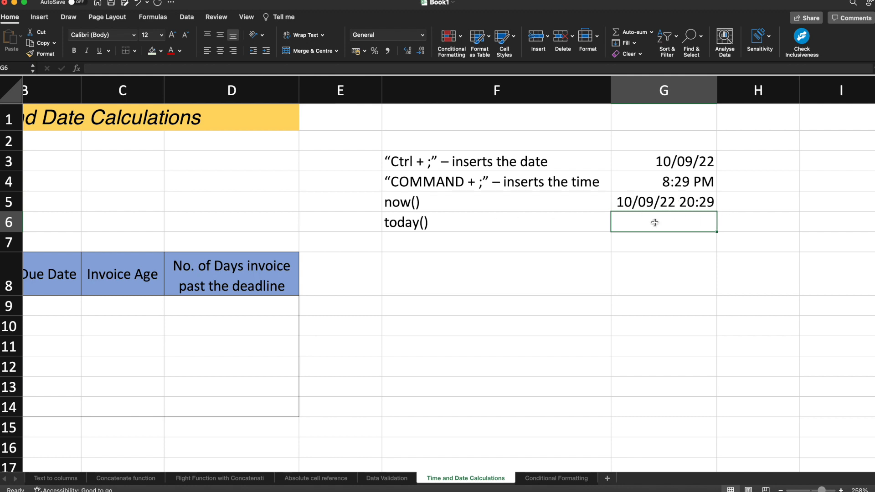
pyautogui.write('=to')
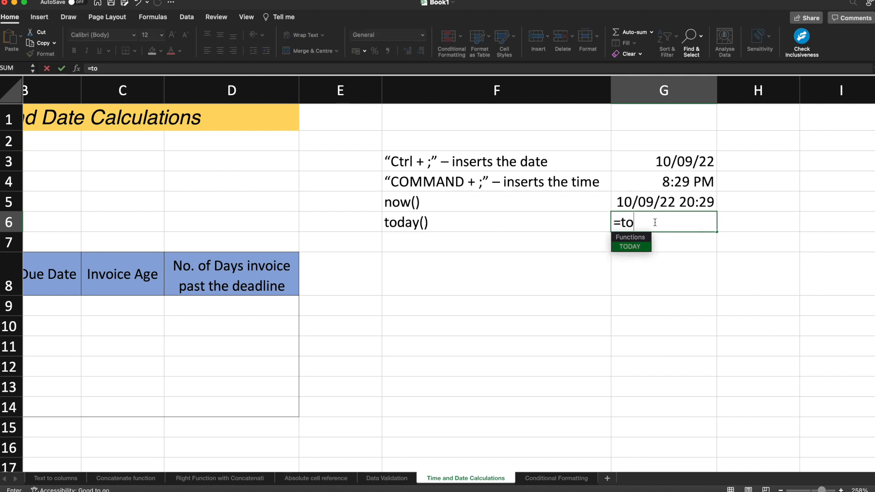
pyautogui.write('day()')
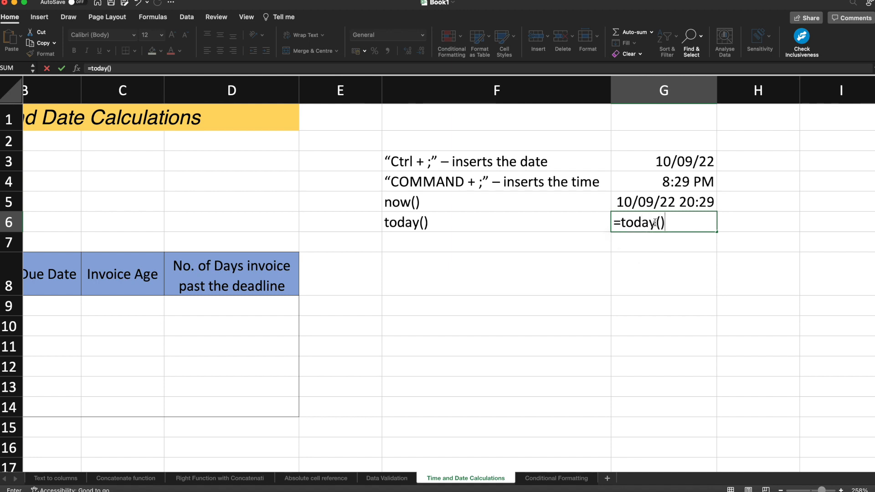
pyautogui.press('Return')
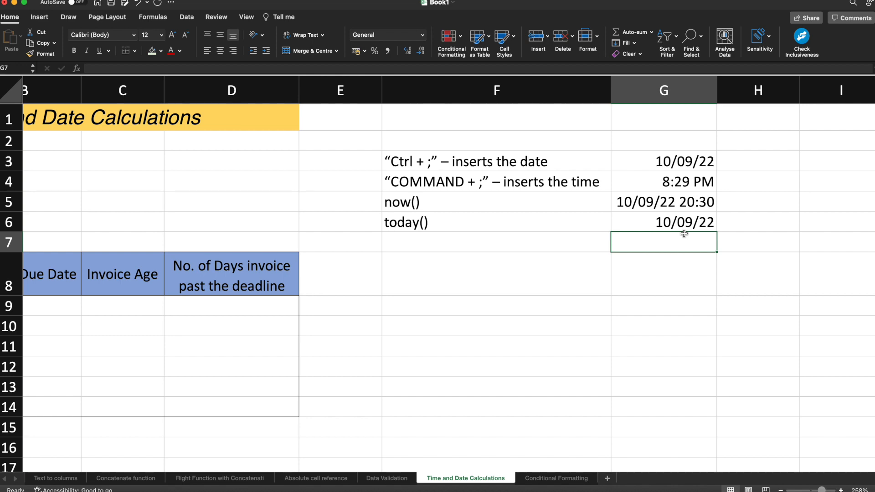
# - Insert the current time as a fixed value in B4, above the invoice table
pyautogui.hscroll(-2, 638, 237)
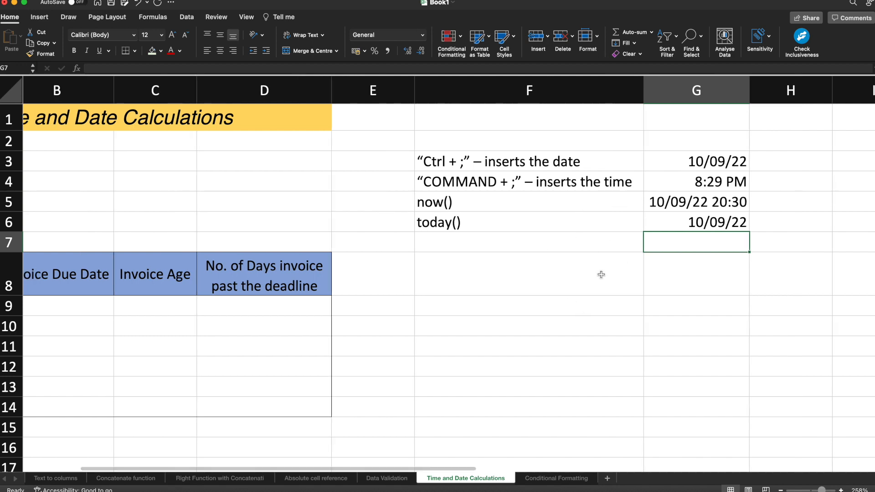
pyautogui.hscroll(-5, 627, 267)
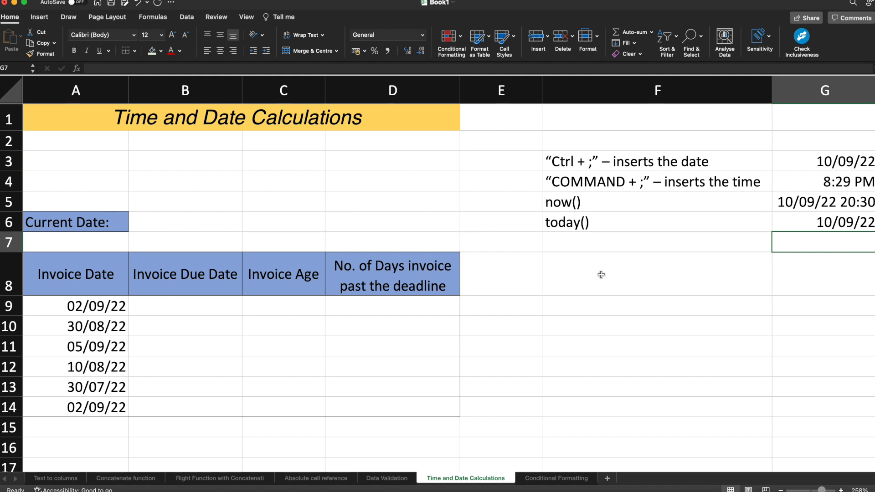
pyautogui.scroll(-1, 389, 167)
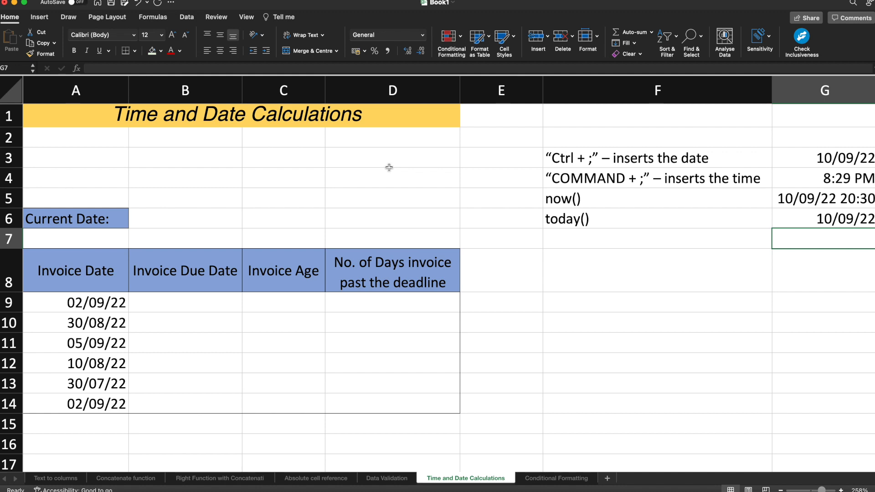
pyautogui.click(178, 164)
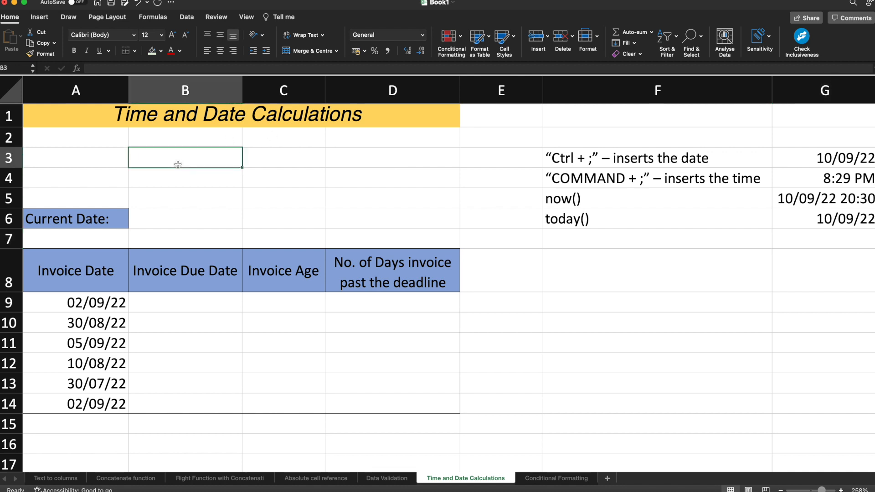
pyautogui.click(180, 177)
pyautogui.press('super+semicolon')
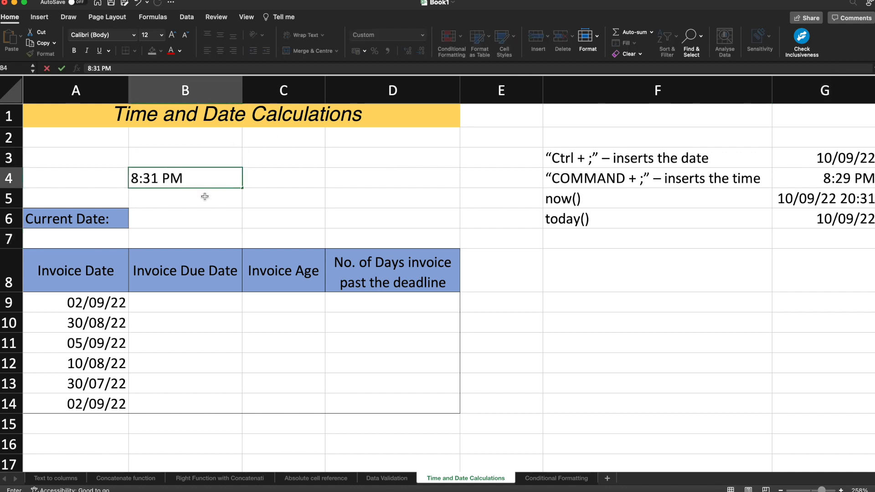
pyautogui.press('Return')
# - Copy the time in B4 and paste only its underlying value into C4
pyautogui.click(232, 179)
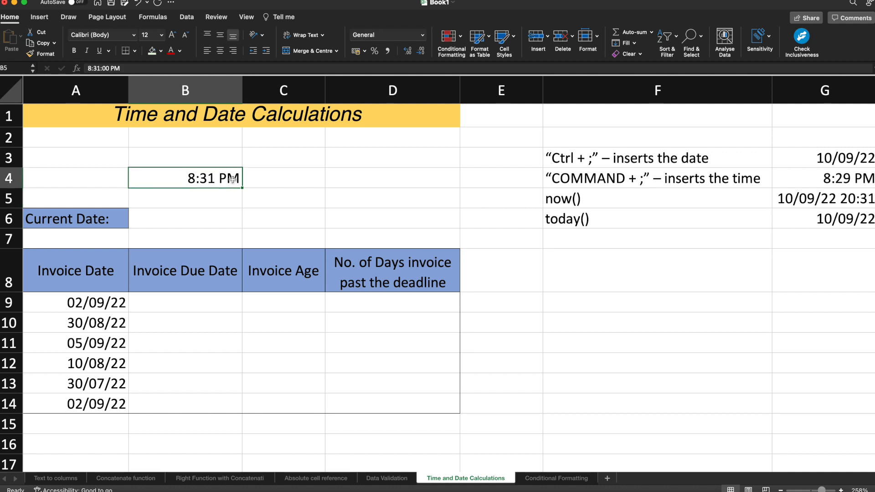
pyautogui.press('super+c')
pyautogui.click(287, 177)
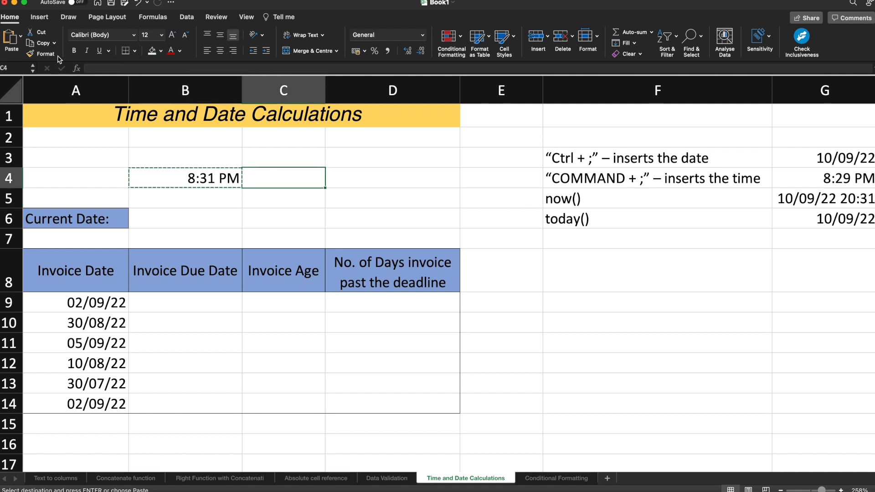
pyautogui.click(20, 36)
pyautogui.click(53, 162)
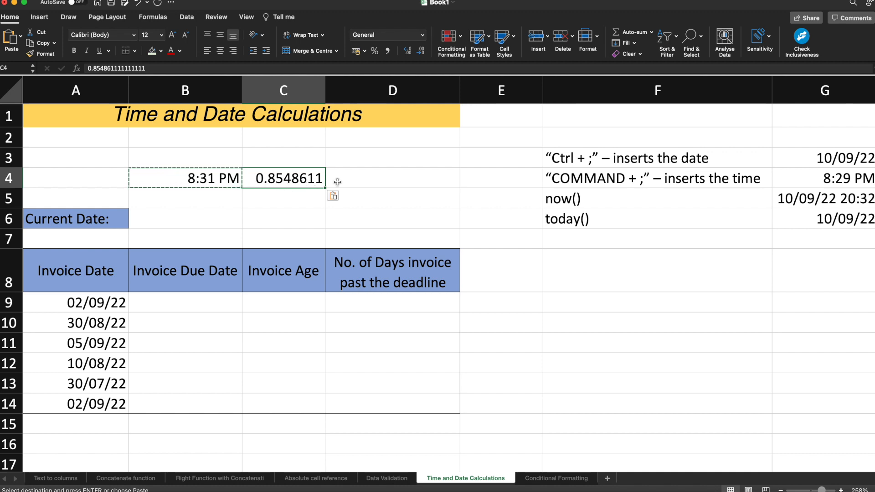
pyautogui.click(297, 207)
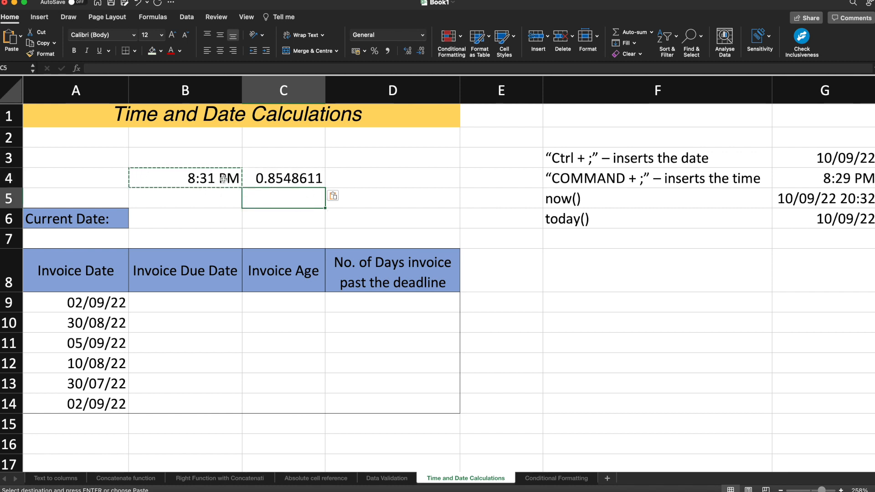
# - Change the time in B4 to 6:00:00 PM
pyautogui.doubleClick(206, 183)
pyautogui.press('BackSpace')
pyautogui.write('6')
pyautogui.press('BackSpace')
pyautogui.press('BackSpace')
pyautogui.write('00:00')
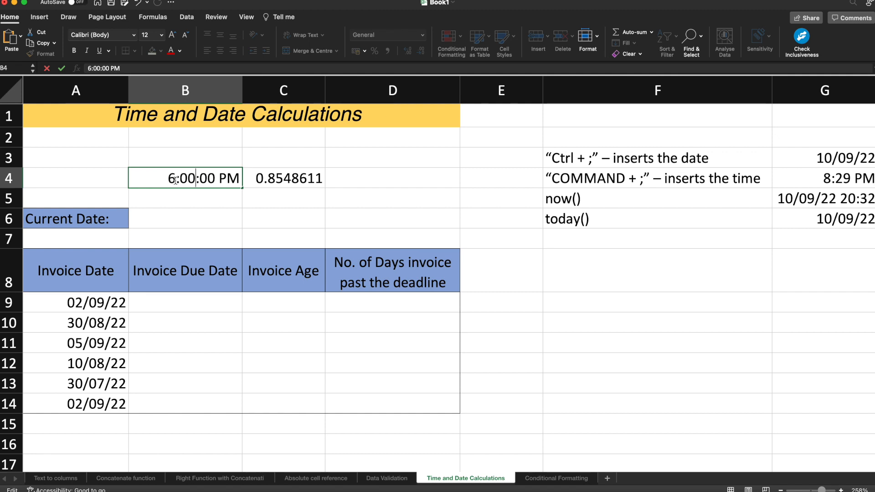
pyautogui.hotkey('ctrl', 'Return')
# - Replace the number in C4 with the pasted value of the 6:00 PM time in B4
pyautogui.press('super+c')
pyautogui.click(263, 179)
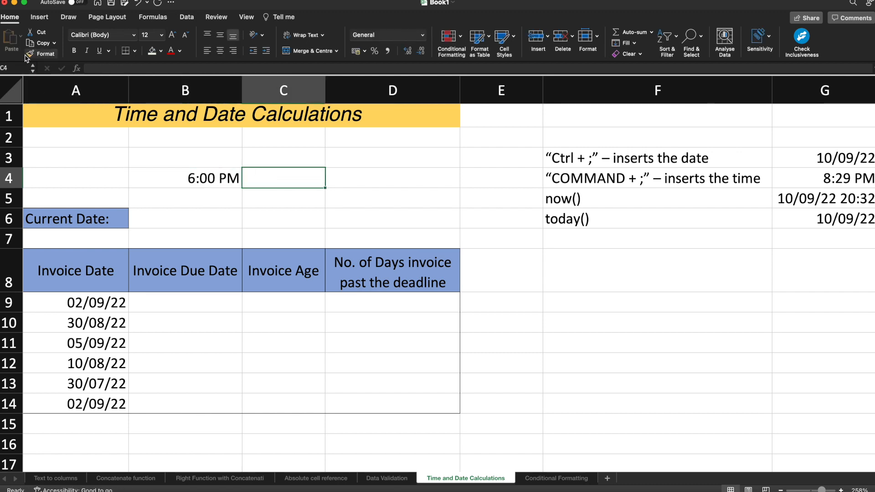
pyautogui.press('Left')
pyautogui.press('super+c')
pyautogui.click(283, 181)
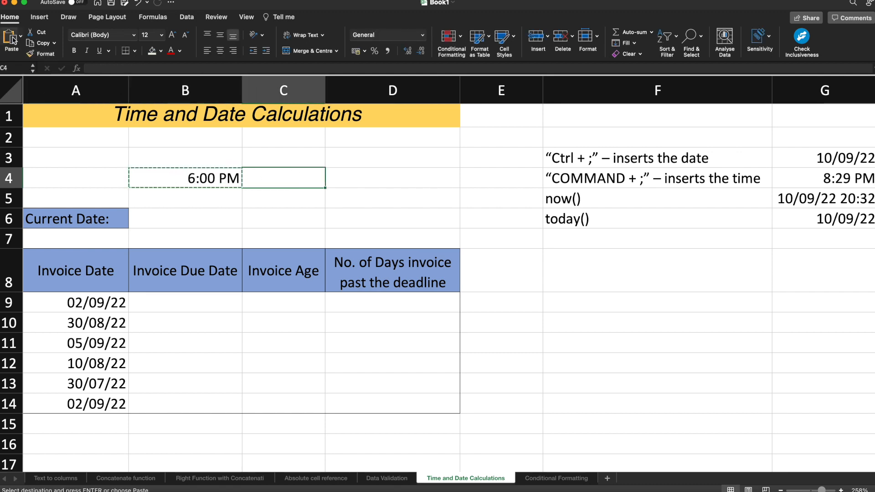
pyautogui.click(20, 35)
pyautogui.click(40, 161)
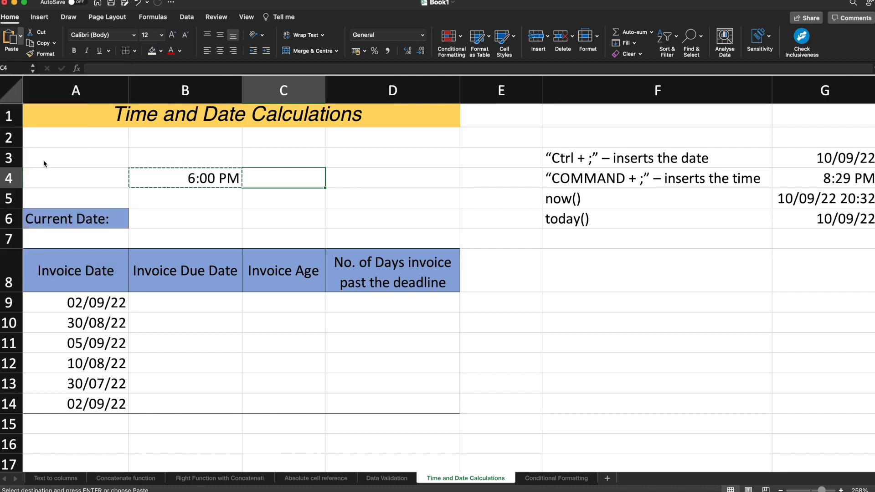
# - Change the time in B4 to 12:00:00 AM
pyautogui.doubleClick(190, 178)
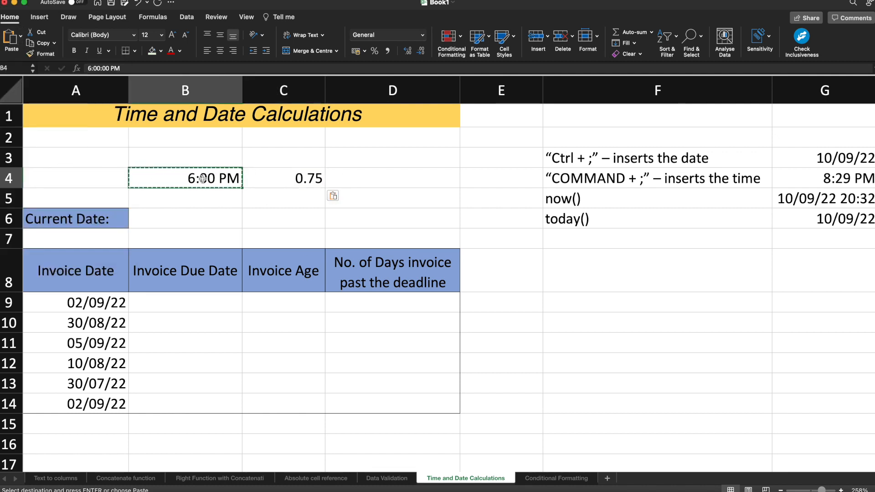
pyautogui.press('BackSpace')
pyautogui.write('12')
pyautogui.press('BackSpace')
pyautogui.write('A')
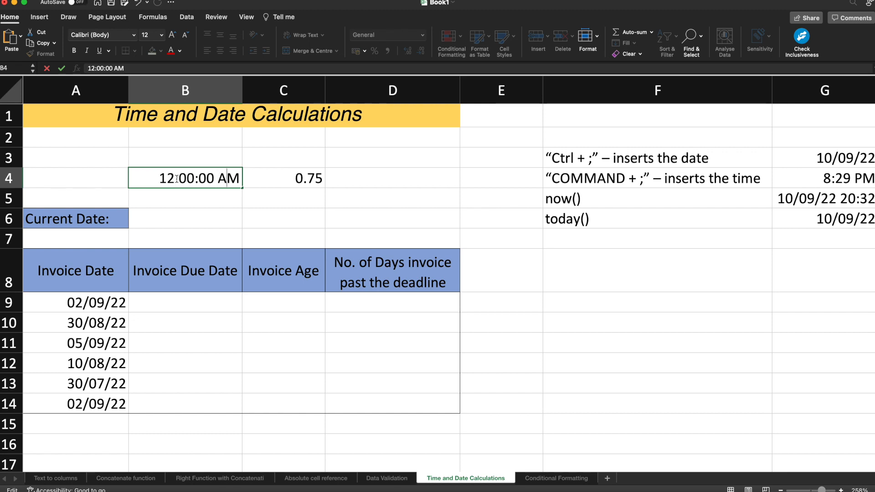
pyautogui.click(298, 180)
pyautogui.click(210, 179)
# - Clear C4 and paste only the value of the 12:00 AM time from B4 into it
pyautogui.click(284, 184)
pyautogui.press('Delete')
pyautogui.click(236, 187)
pyautogui.press('super+c')
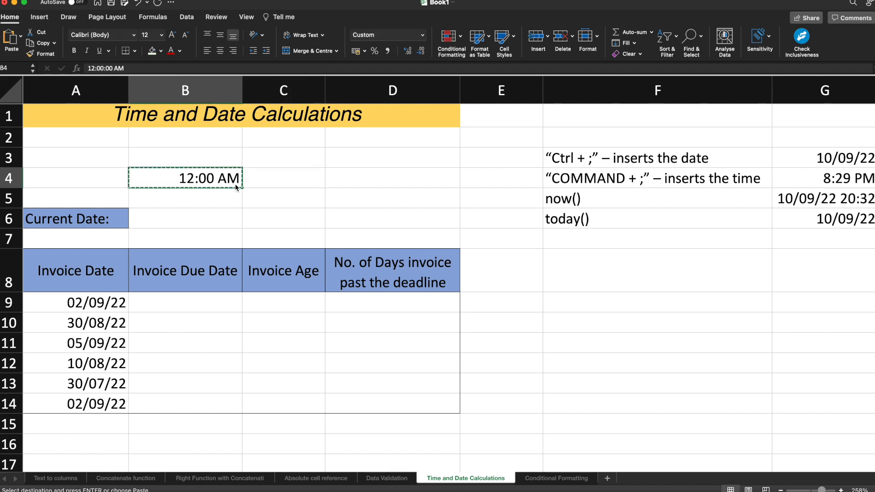
pyautogui.click(267, 171)
pyautogui.click(20, 36)
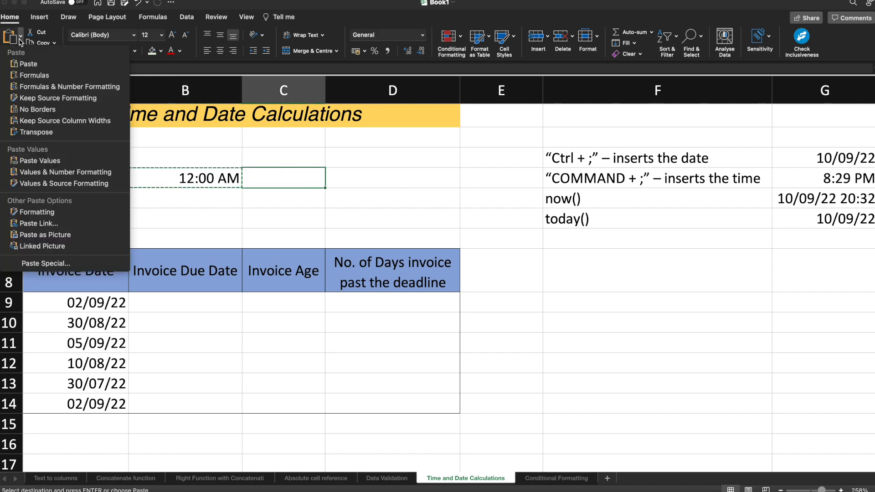
pyautogui.click(40, 161)
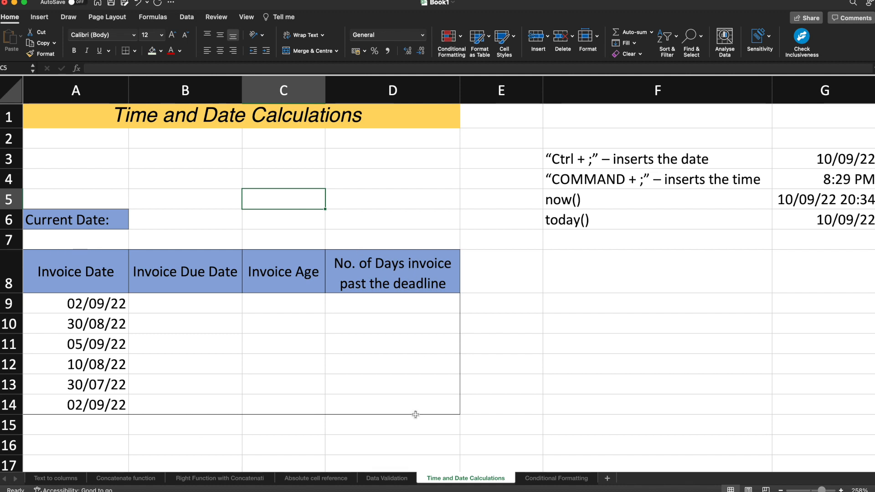
# - Examine the invoice dates in A9:A14 and the Invoice Due Date column heading
pyautogui.click(71, 270)
pyautogui.moveTo(84, 303); pyautogui.dragTo(88, 405)
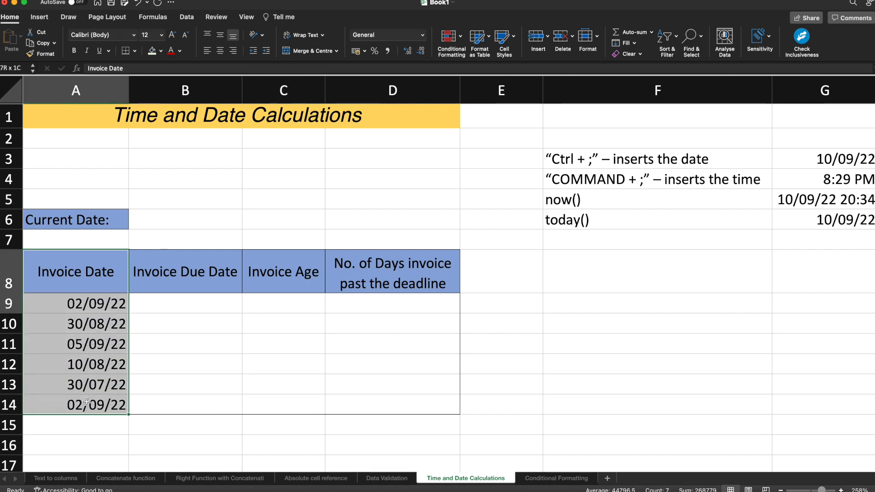
pyautogui.click(87, 308)
pyautogui.click(87, 322)
pyautogui.click(85, 351)
pyautogui.click(84, 378)
pyautogui.click(174, 271)
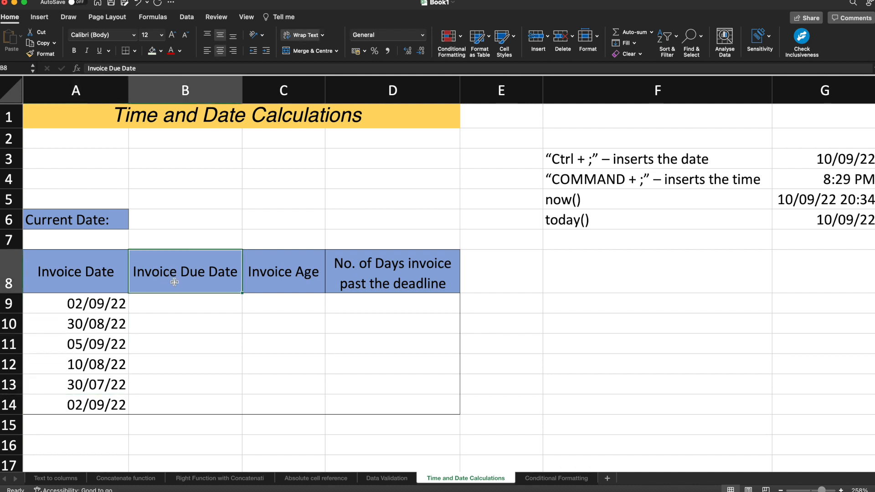
# - Enter the payment term 30 Days in F8
pyautogui.click(607, 279)
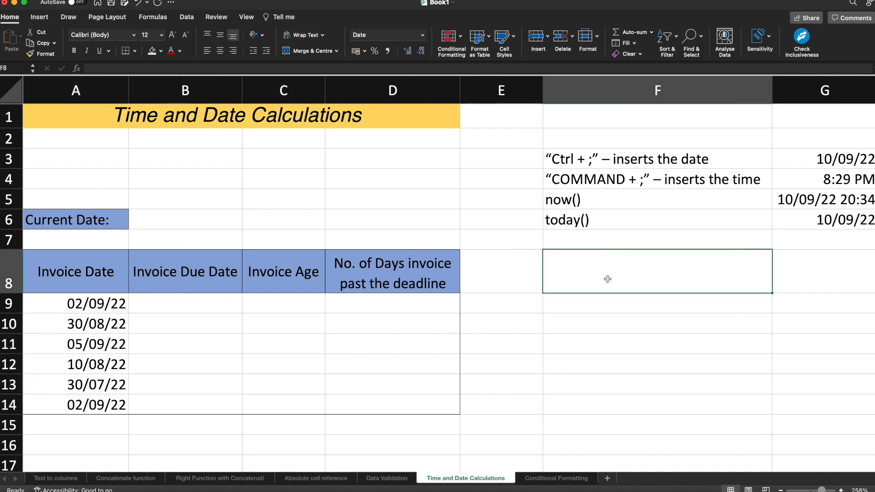
pyautogui.write('30dy')
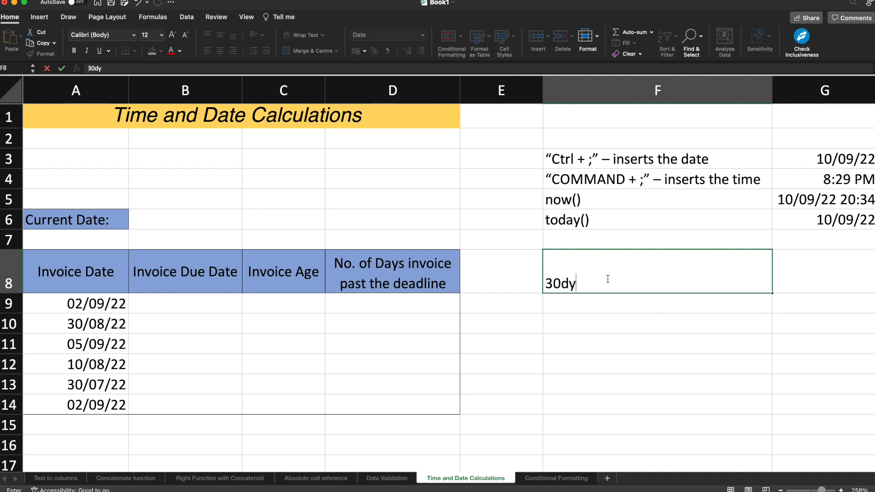
pyautogui.press('BackSpace')
pyautogui.write('Y')
pyautogui.press('BackSpace')
pyautogui.write('A')
pyautogui.press('BackSpace')
pyautogui.press('BackSpace')
pyautogui.write('Days')
pyautogui.click(203, 300)
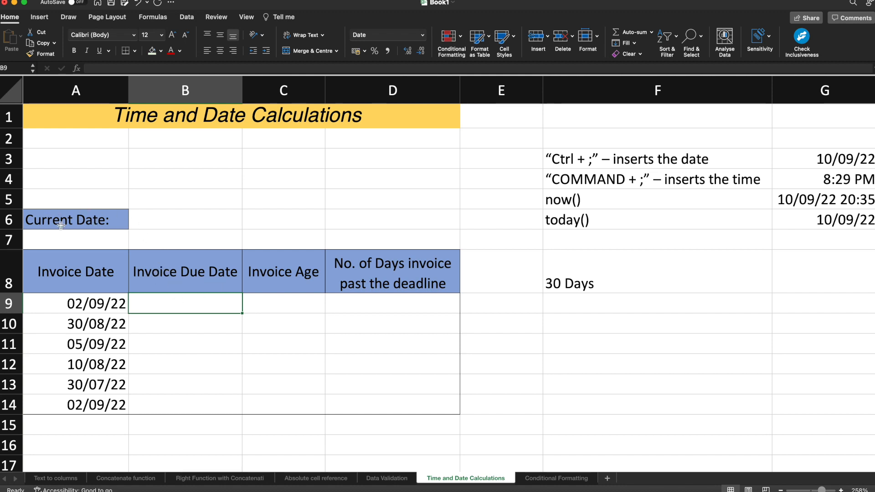
# - Enter the formula =TODAY() in B6 beside the Current Date label
pyautogui.click(166, 227)
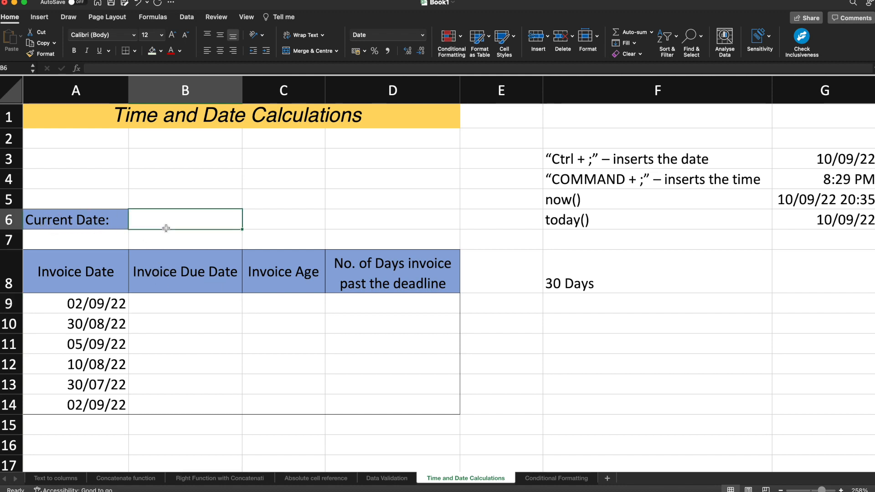
pyautogui.write('=today')
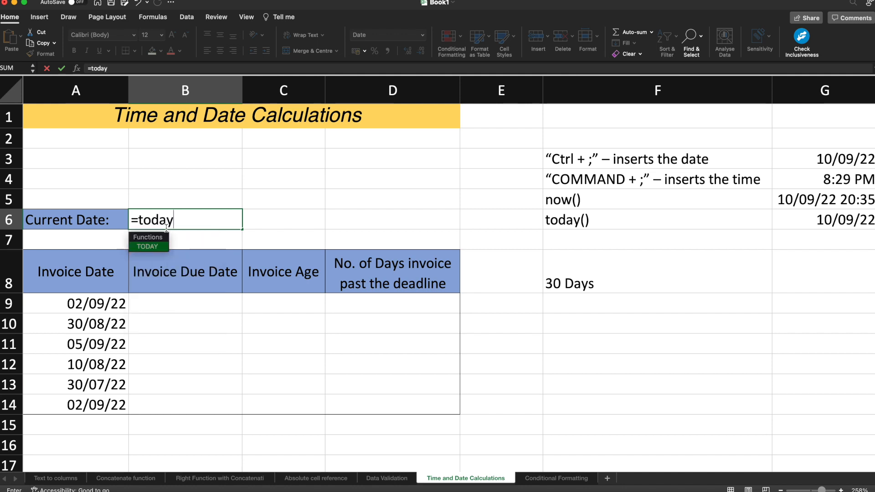
pyautogui.write('(')
pyautogui.press('Return')
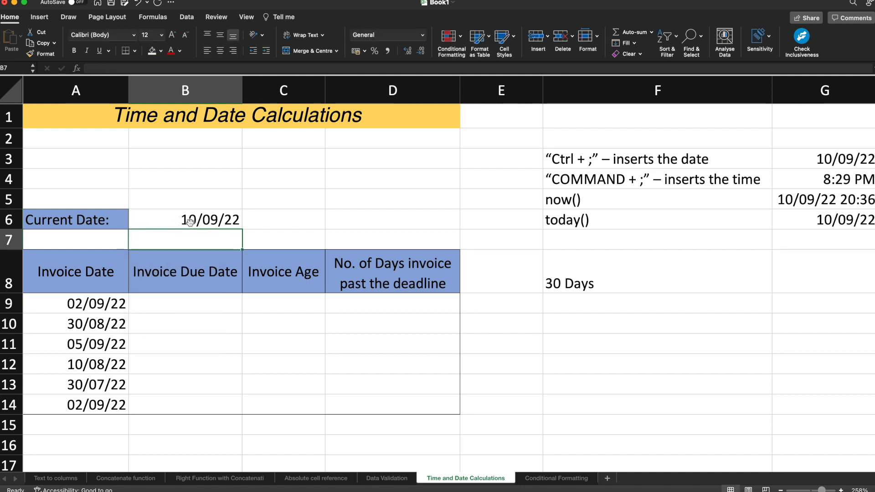
# - Calculate the first invoice's due date in B9 with the formula =A9+30
pyautogui.click(179, 301)
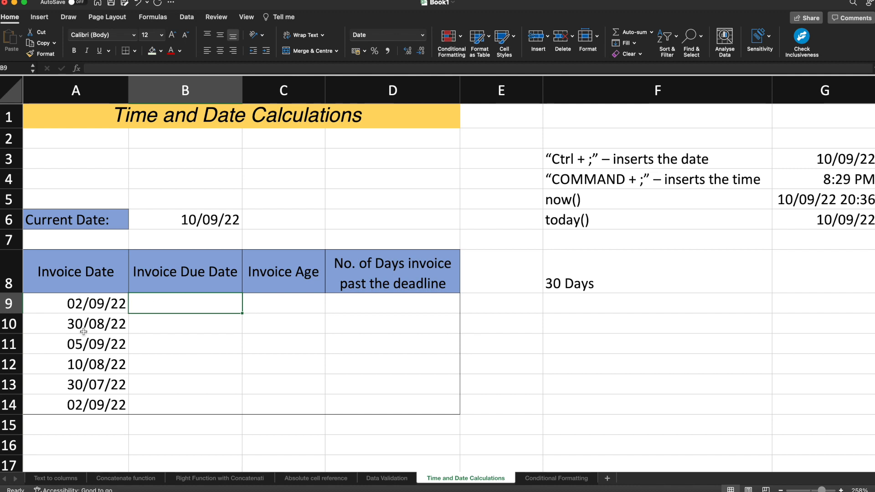
pyautogui.click(180, 316)
pyautogui.click(181, 302)
pyautogui.write('=')
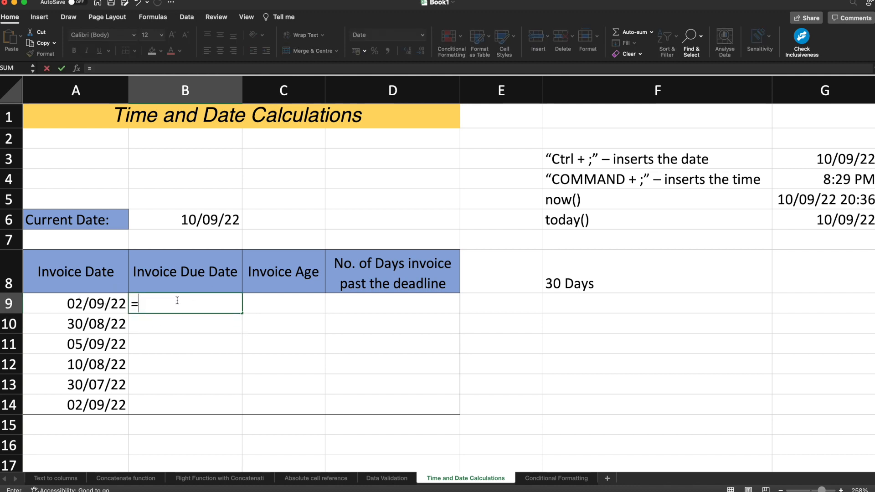
pyautogui.click(90, 304)
pyautogui.write('+')
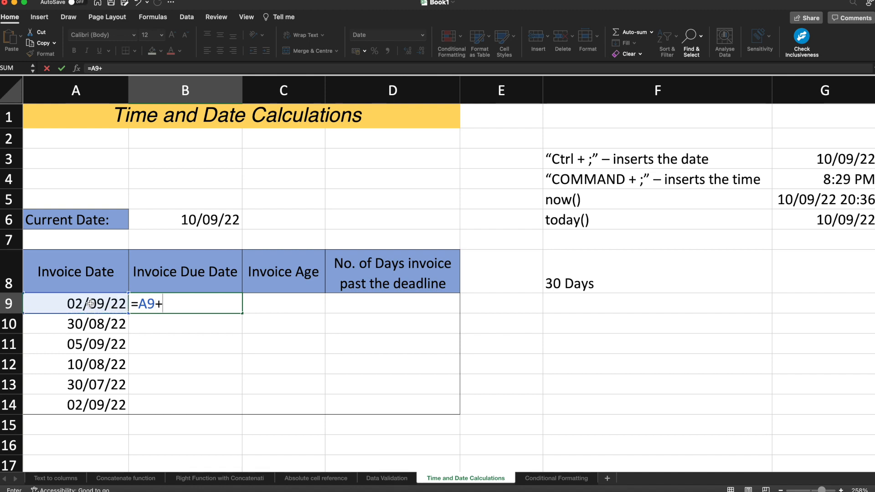
pyautogui.write('30')
pyautogui.press('Return')
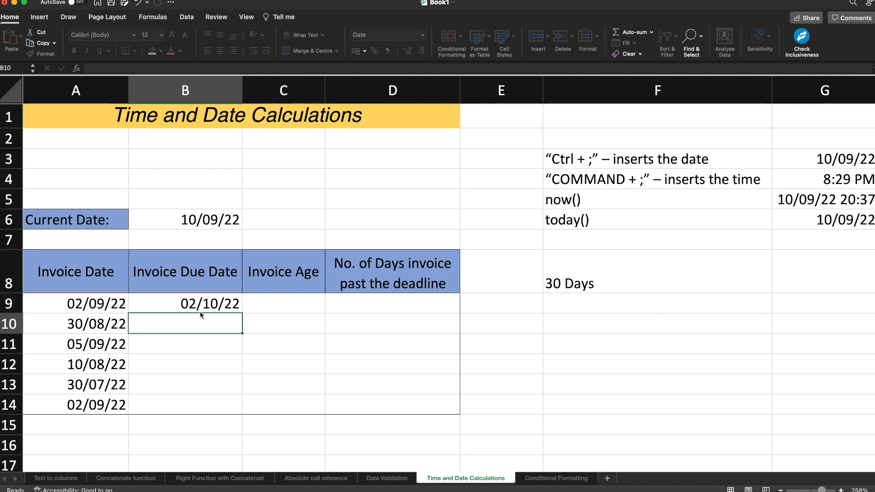
# - Fill the due date formula from B9 down to B14 for the remaining invoices
pyautogui.click(183, 277)
pyautogui.click(192, 303)
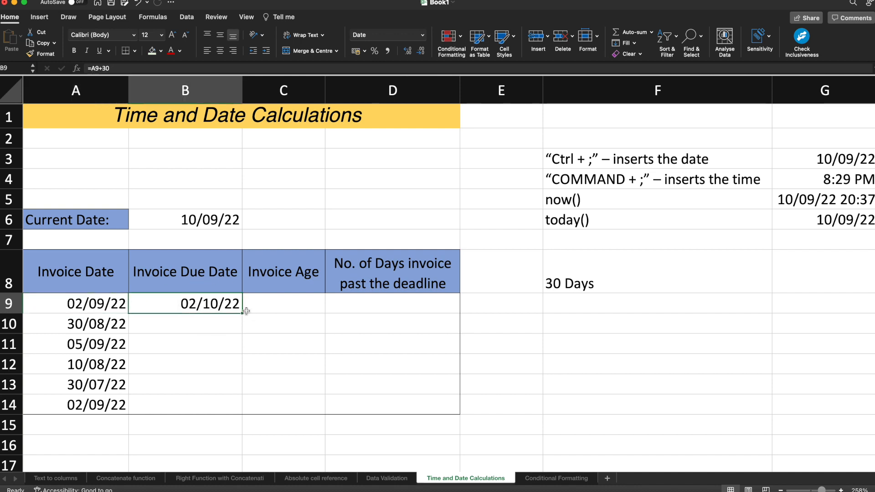
pyautogui.moveTo(244, 313); pyautogui.dragTo(250, 417)
# - Calculate the first invoice's age in C9 with the formula =B6-A9, subtracting the invoice date from the current date
pyautogui.click(276, 303)
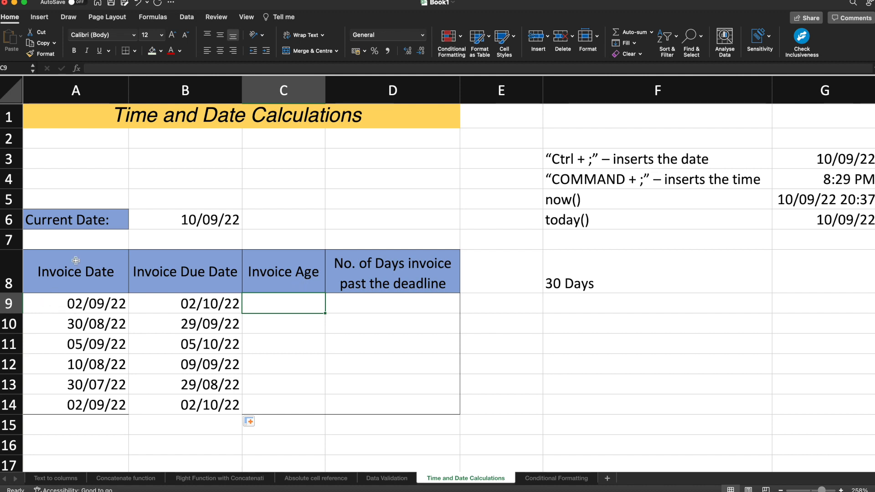
pyautogui.click(87, 221)
pyautogui.click(183, 219)
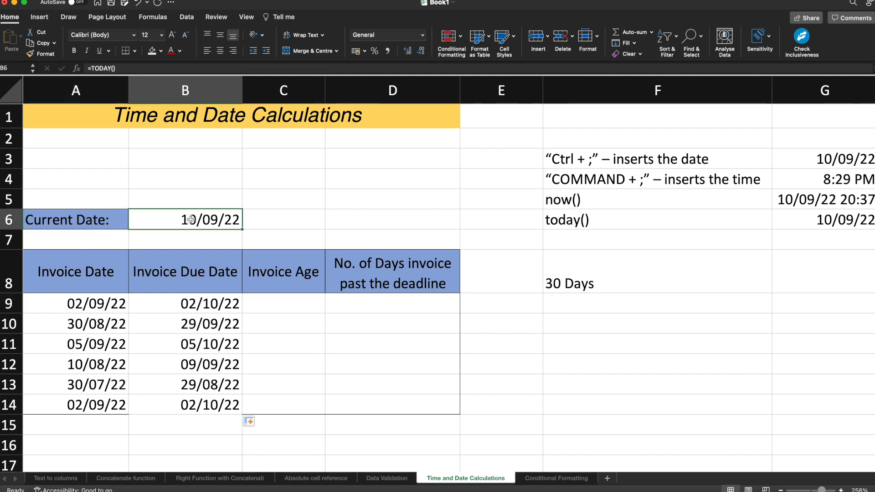
pyautogui.click(108, 299)
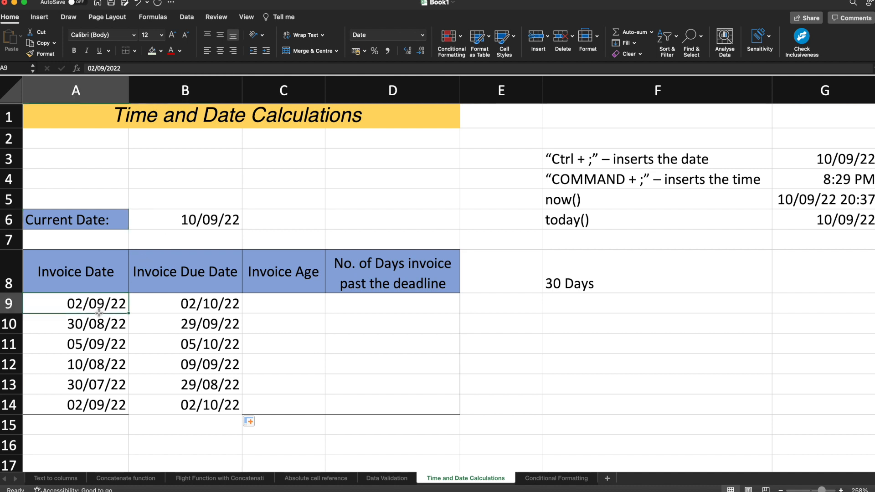
pyautogui.click(291, 302)
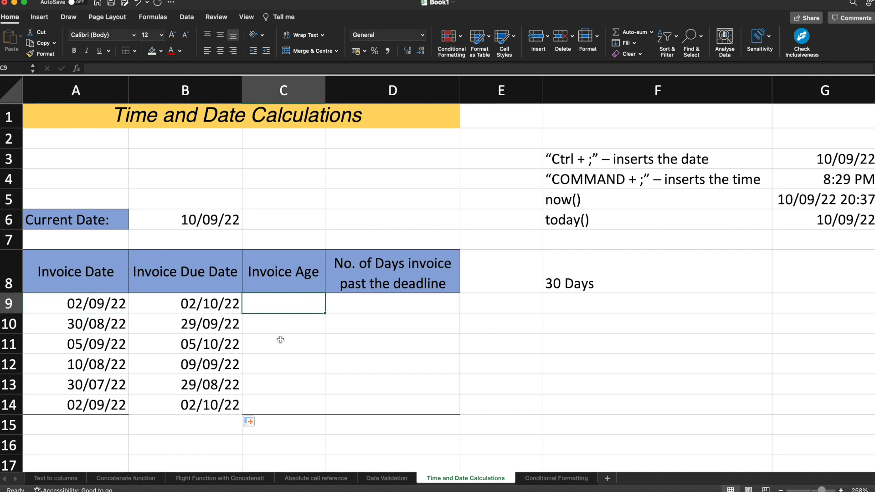
pyautogui.write('=')
pyautogui.click(225, 214)
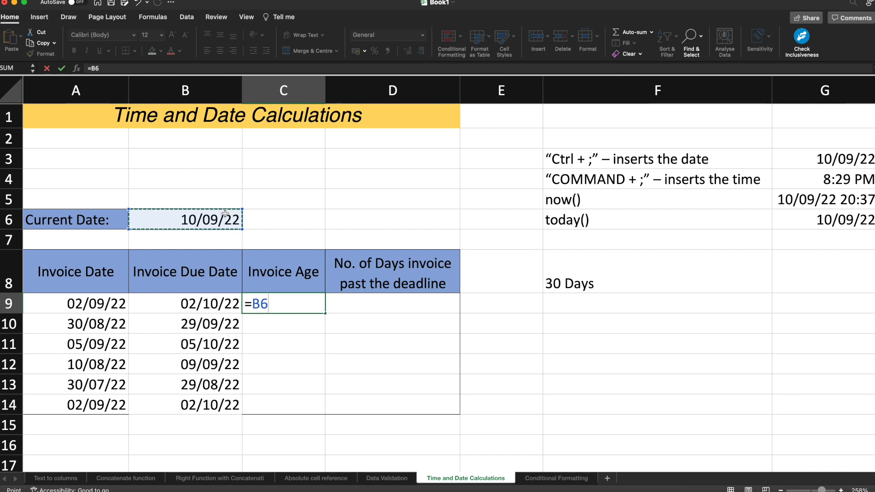
pyautogui.write('-')
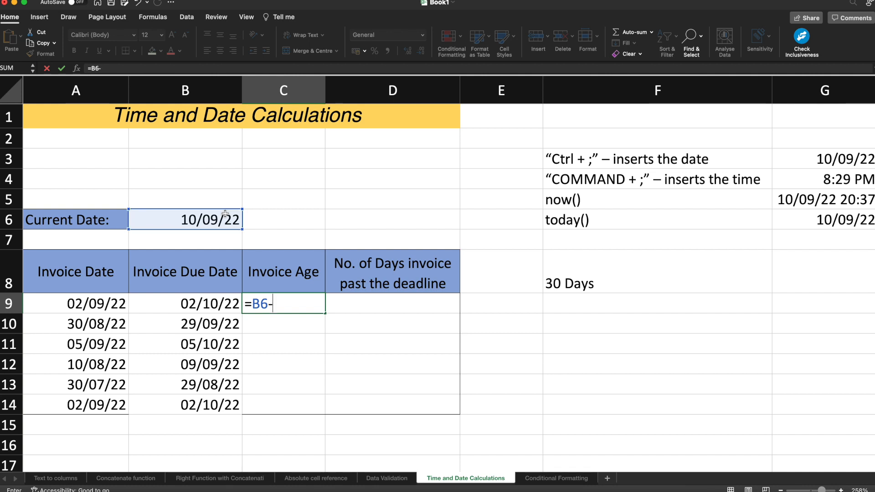
pyautogui.click(118, 305)
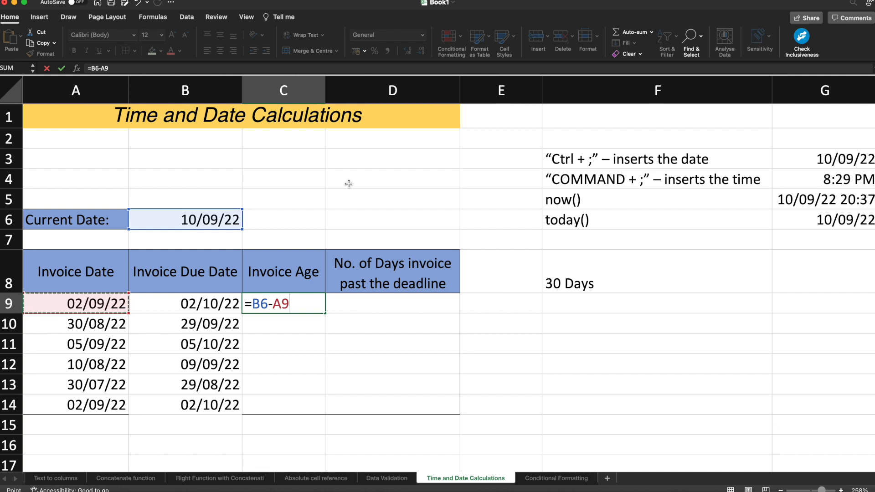
pyautogui.press('Return')
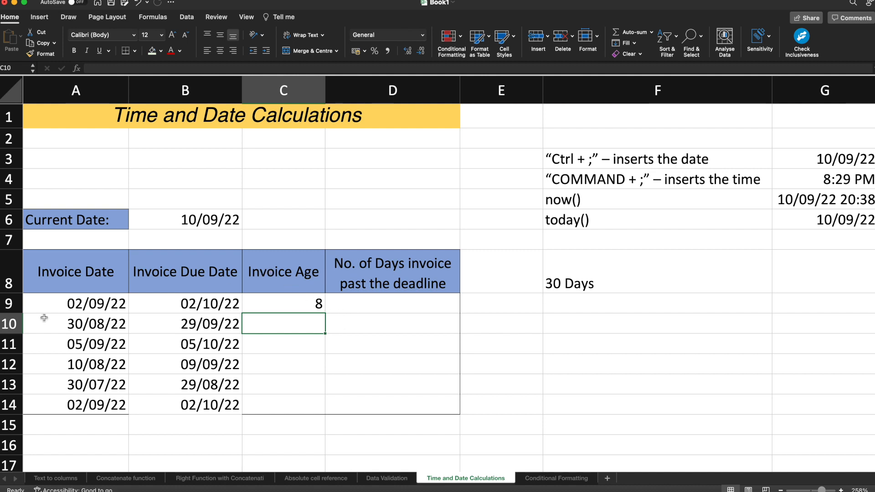
# - Try to fill the invoice age formula with its relative B6 reference from C9 down to C14
pyautogui.click(83, 307)
pyautogui.click(323, 302)
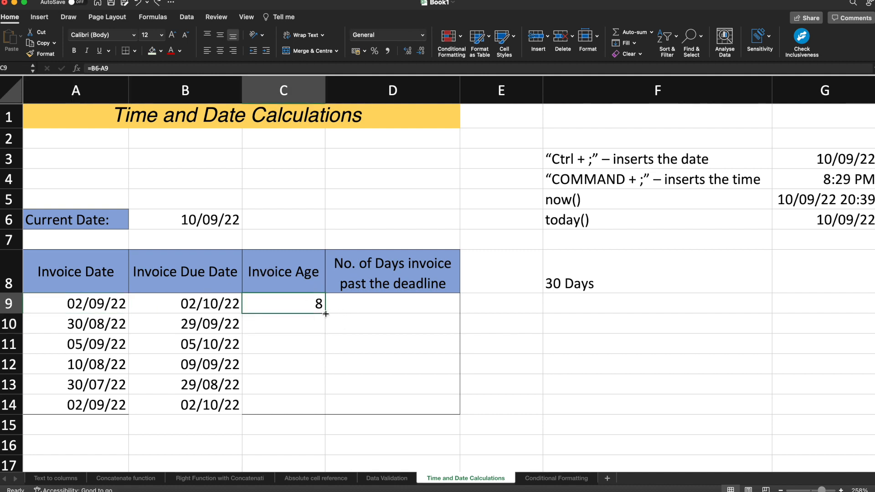
pyautogui.moveTo(325, 314); pyautogui.dragTo(325, 412)
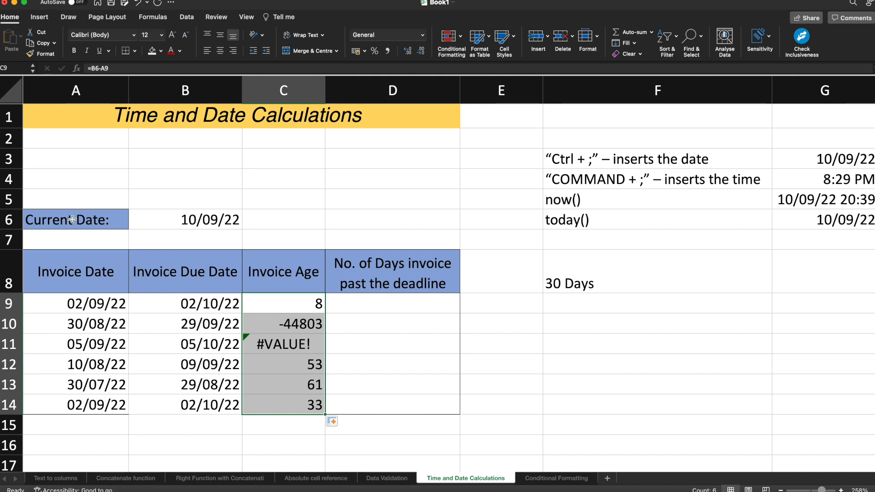
# - Make the current date reference absolute in C9 so the formula reads =$B$6-A9, and fill it down to C14
pyautogui.click(186, 222)
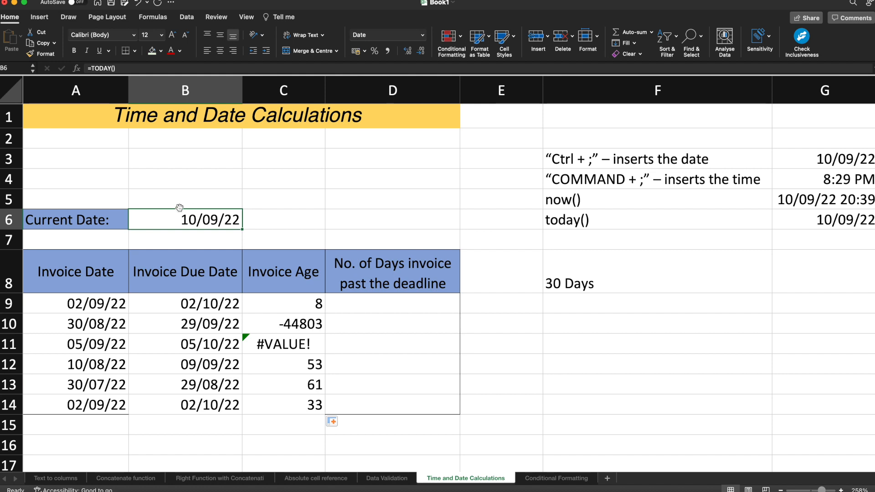
pyautogui.click(273, 304)
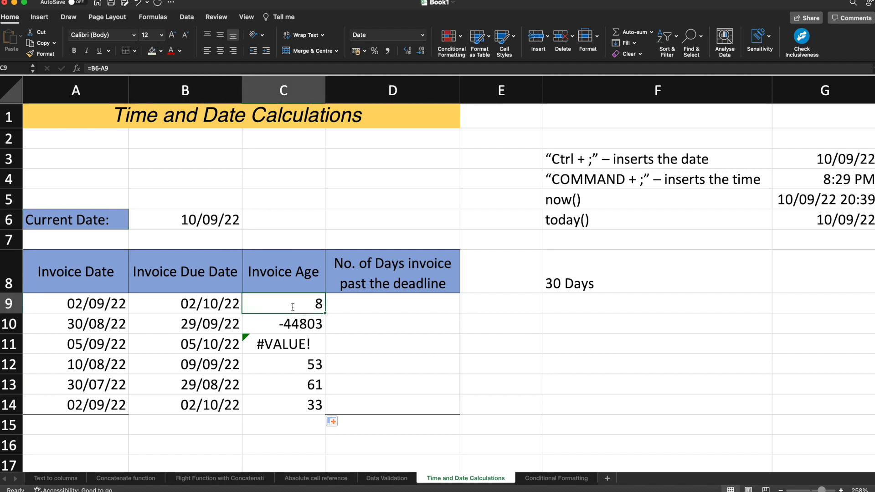
pyautogui.doubleClick(260, 304)
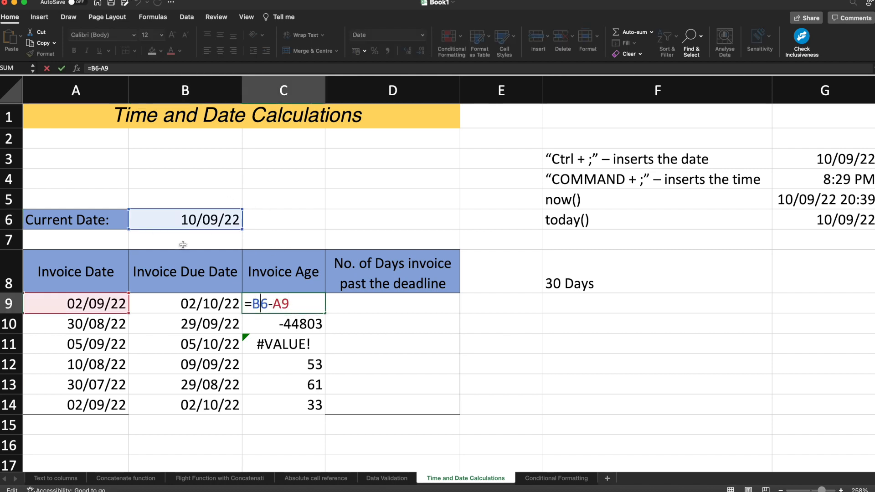
pyautogui.click(253, 304)
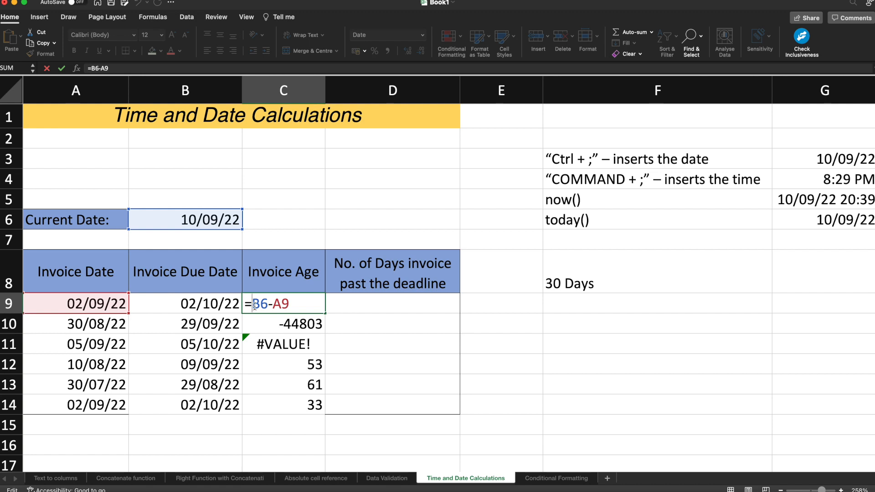
pyautogui.write('$')
pyautogui.press('Right')
pyautogui.write('$')
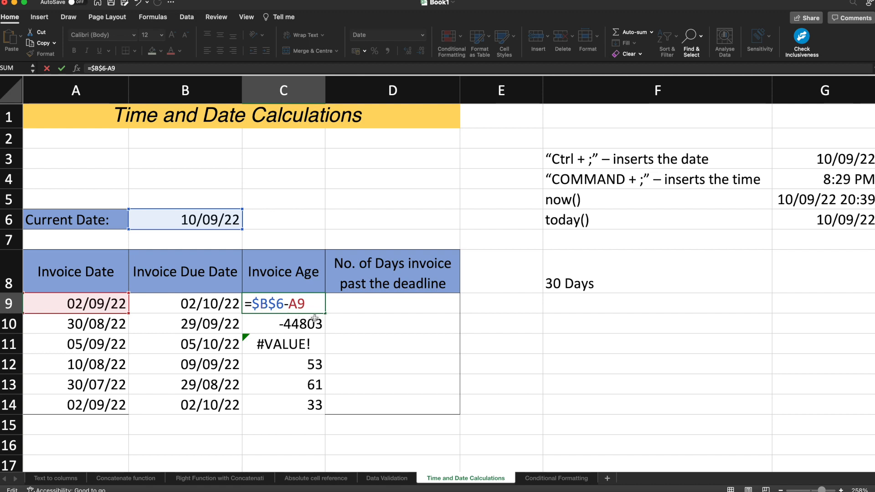
pyautogui.press('Return')
pyautogui.click(318, 300)
pyautogui.moveTo(325, 314); pyautogui.dragTo(324, 414)
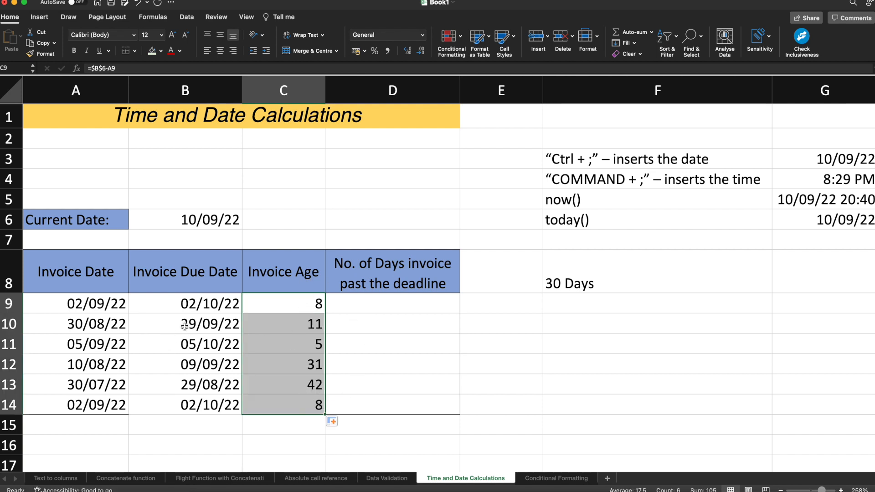
# - Calculate the first invoice's number of days past the deadline in D9 with the formula =C9-30
pyautogui.click(421, 303)
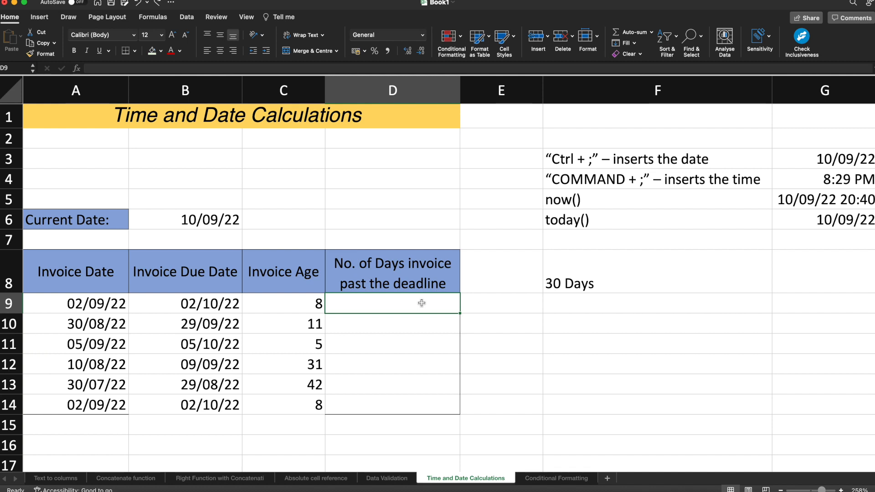
pyautogui.write('=')
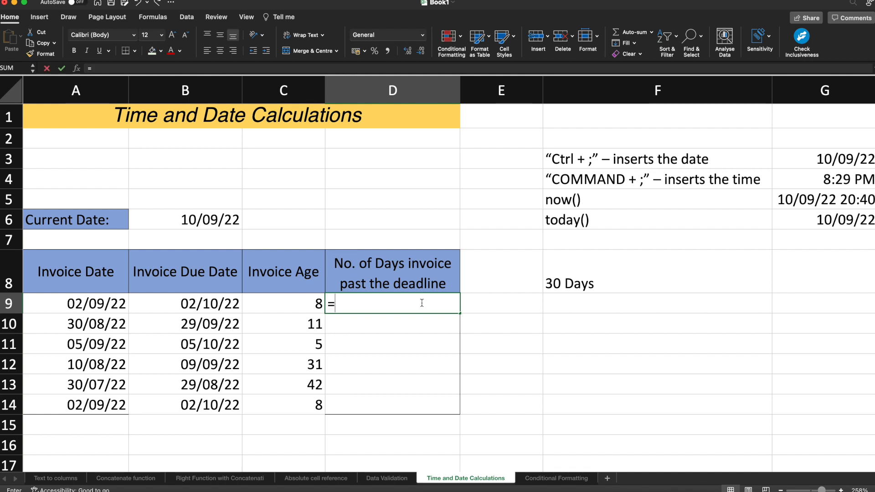
pyautogui.click(308, 301)
pyautogui.write('-30')
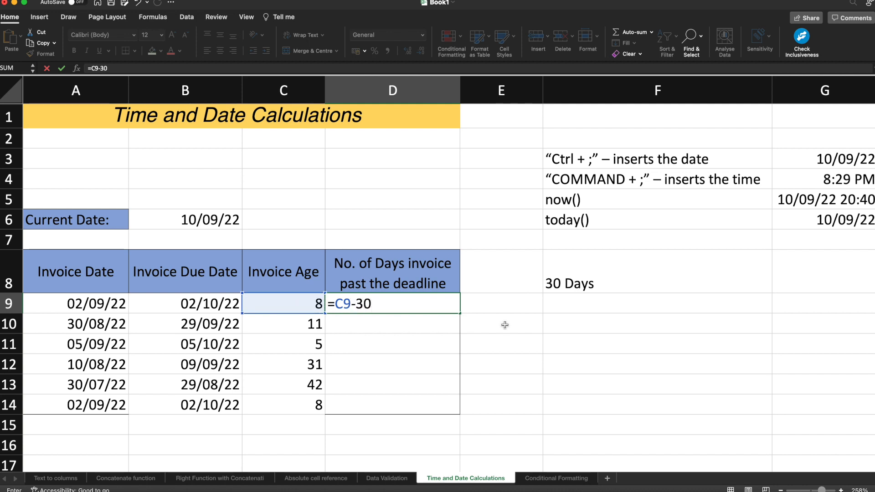
pyautogui.press('Return')
# - Fill the days past the deadline formula from D9 down to D14 for the remaining invoices
pyautogui.click(455, 302)
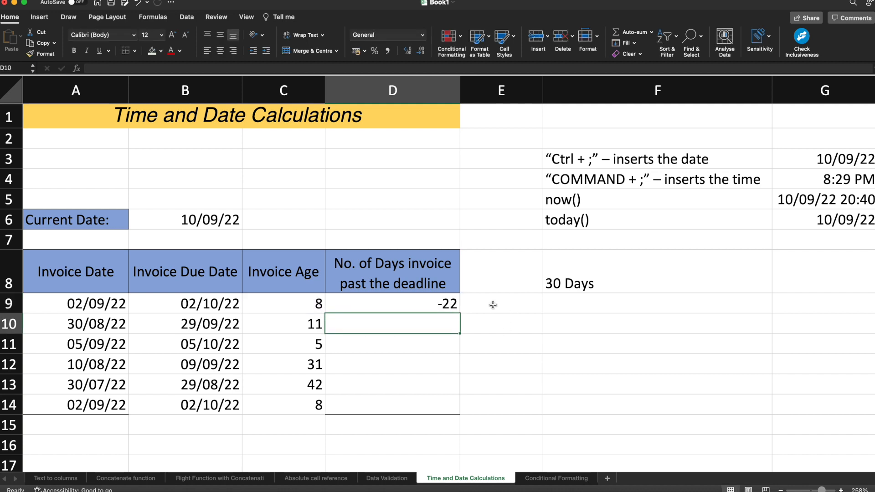
pyautogui.moveTo(460, 313); pyautogui.dragTo(462, 408)
pyautogui.click(499, 311)
pyautogui.click(448, 310)
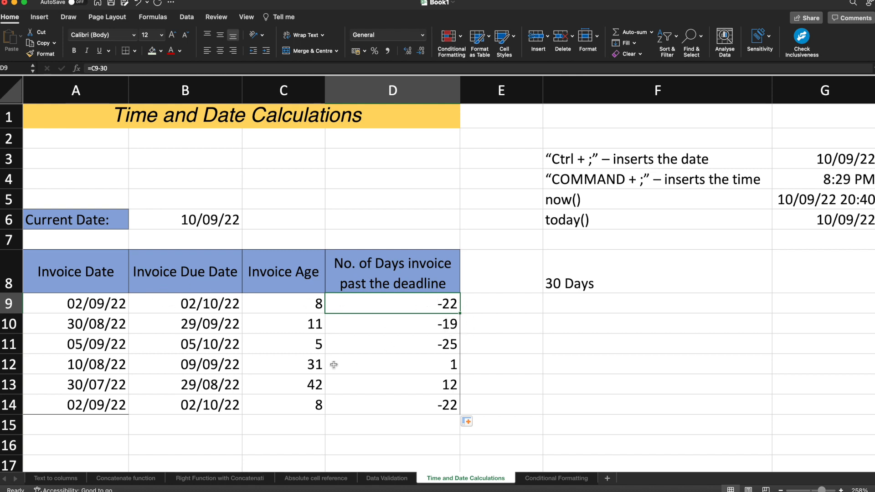
# - Examine the invoice dates, ages and days past the deadline to compare overdue invoices with those still within the term
pyautogui.click(307, 385)
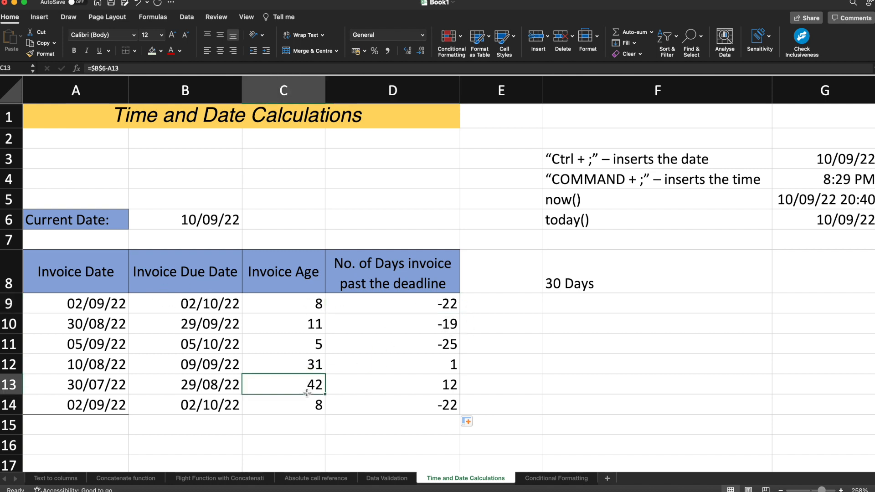
pyautogui.click(449, 390)
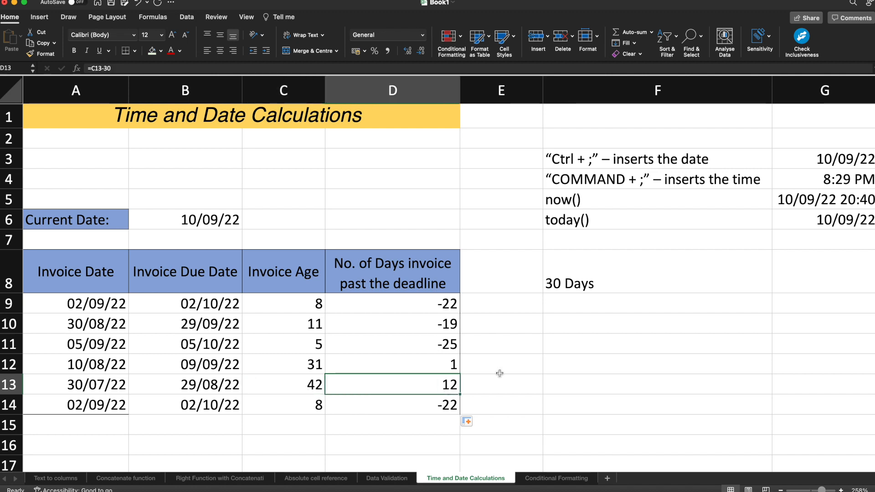
pyautogui.moveTo(311, 365); pyautogui.dragTo(310, 386)
pyautogui.moveTo(111, 368); pyautogui.dragTo(109, 385)
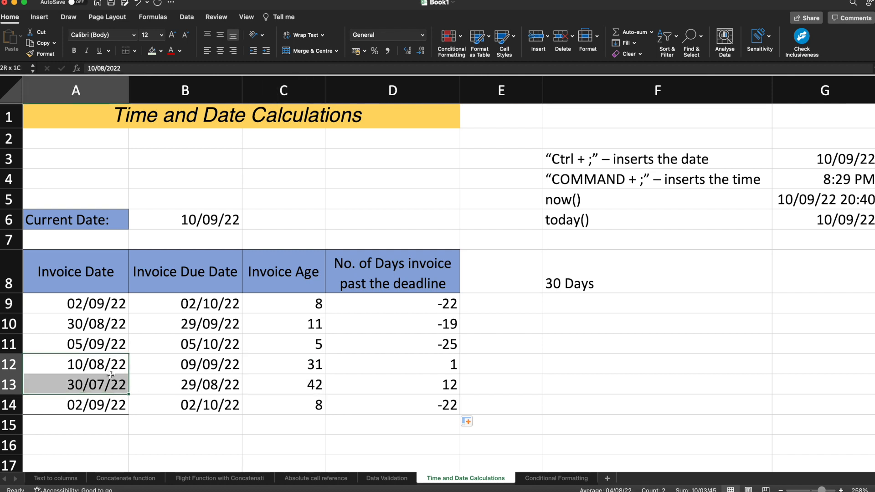
pyautogui.moveTo(407, 367); pyautogui.dragTo(407, 387)
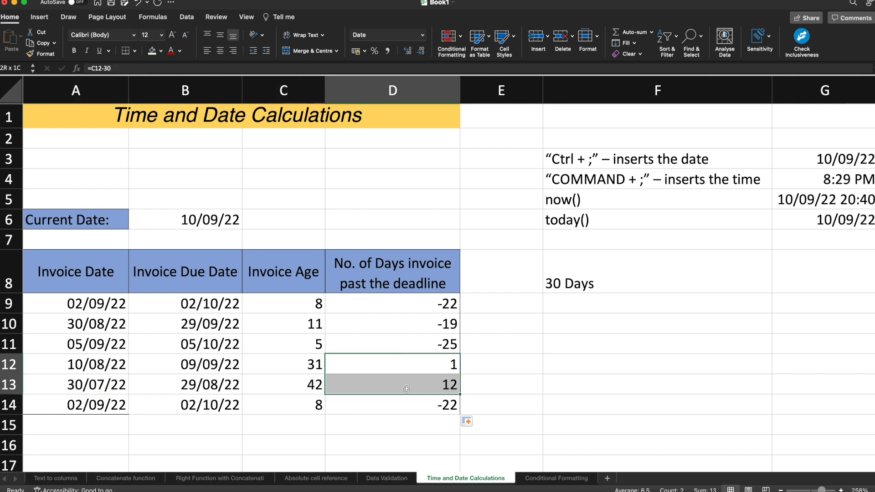
pyautogui.moveTo(454, 301); pyautogui.dragTo(454, 341)
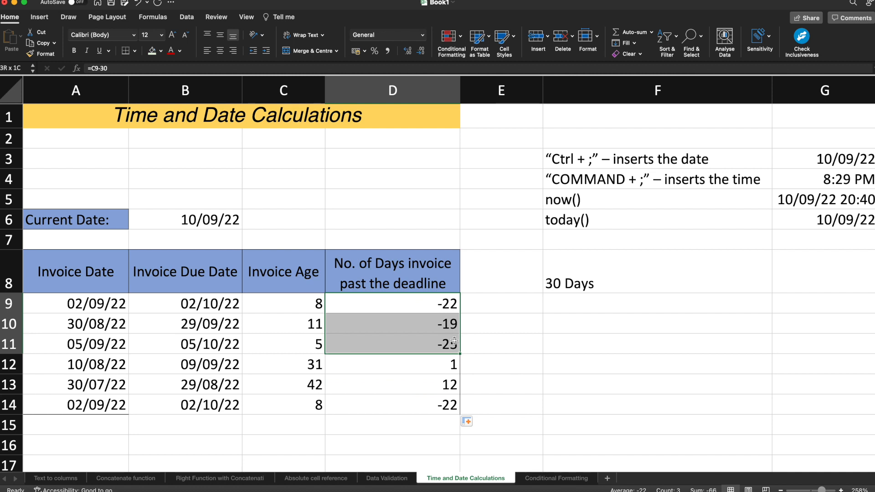
pyautogui.click(452, 402)
pyautogui.click(574, 388)
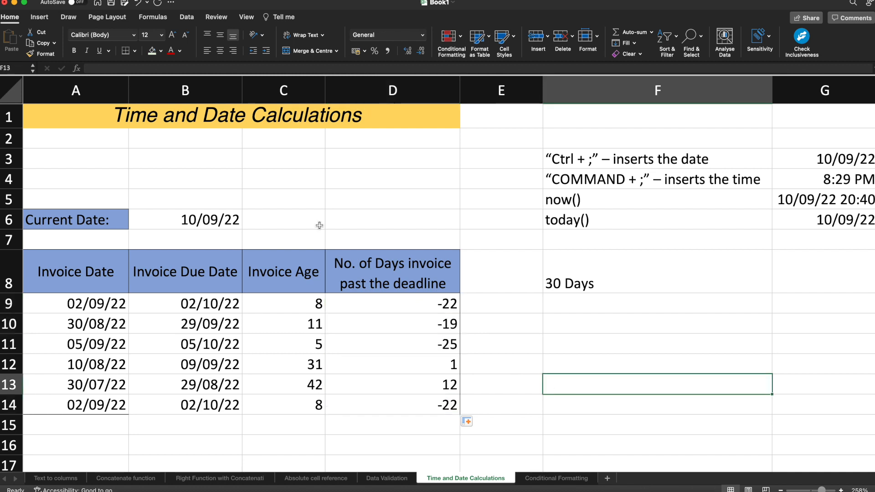